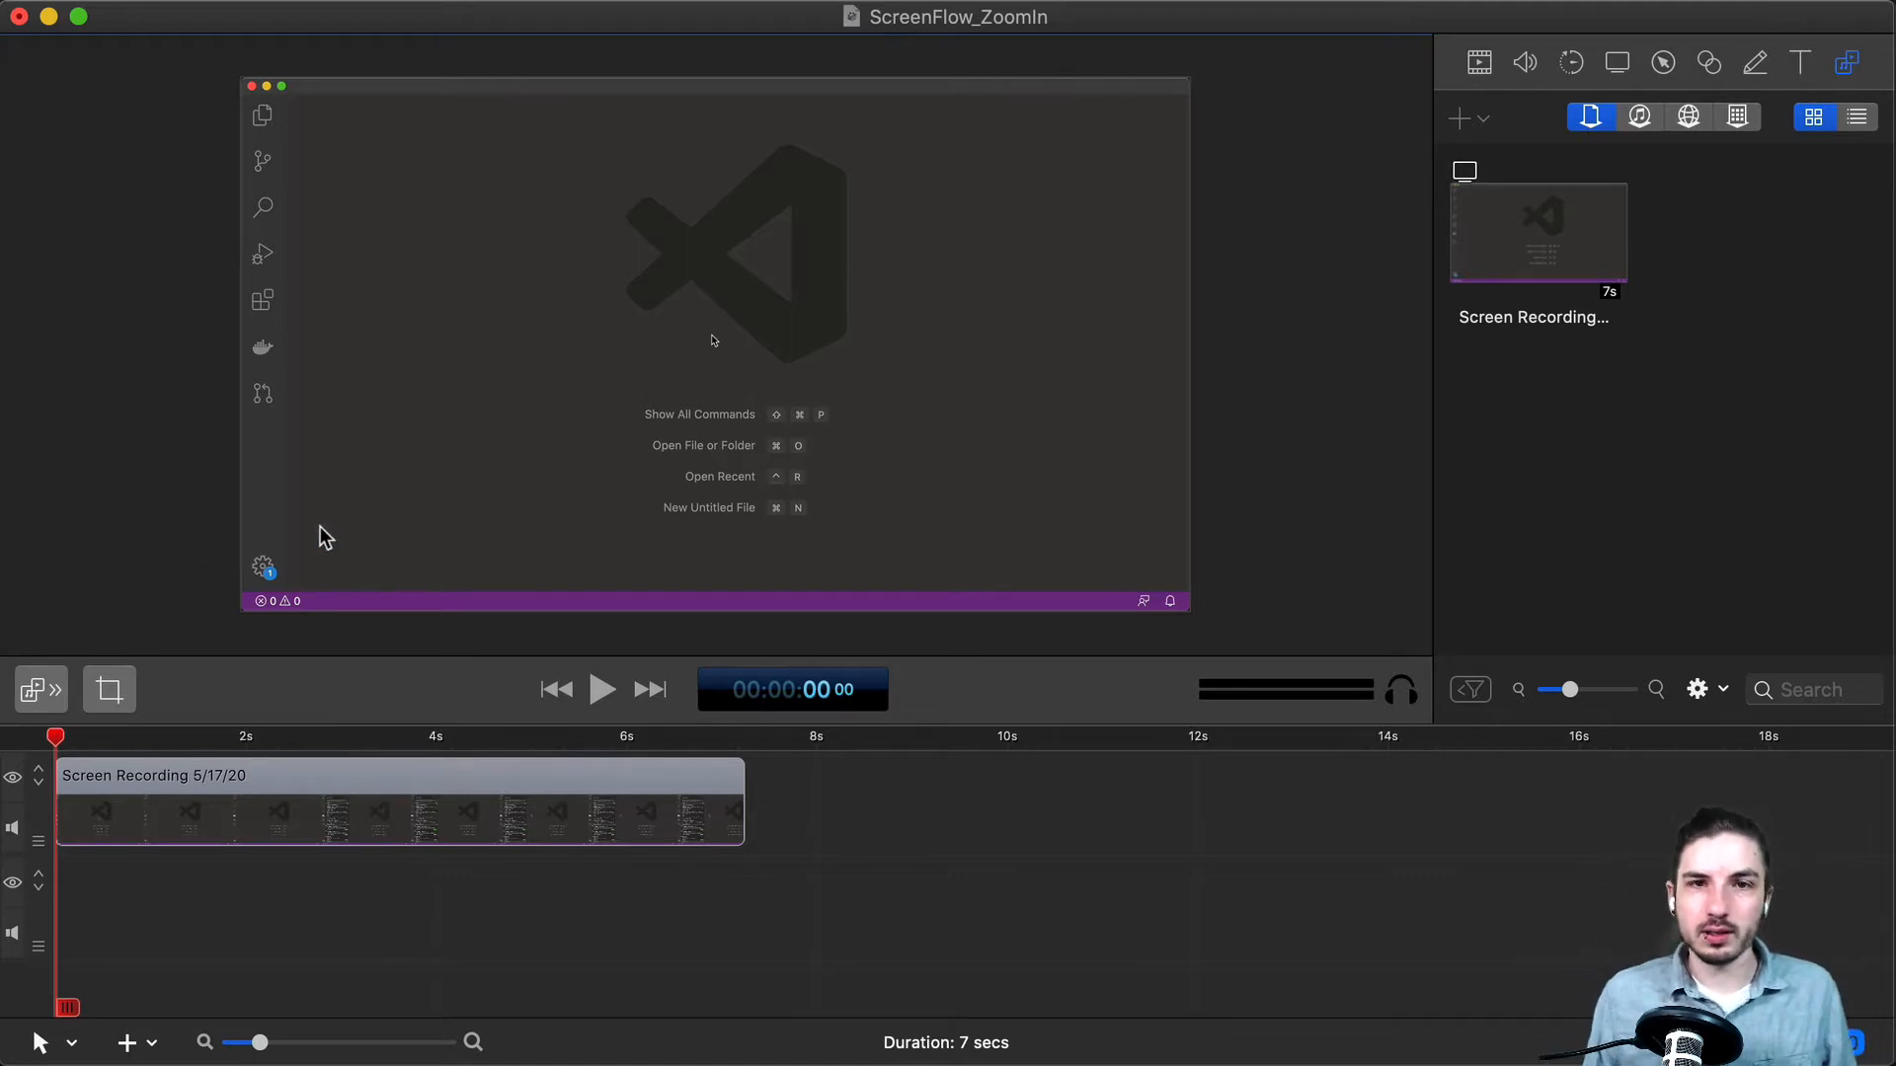
Play the screen recording from the start of the timeline to review the footage.
left_click(55, 737)
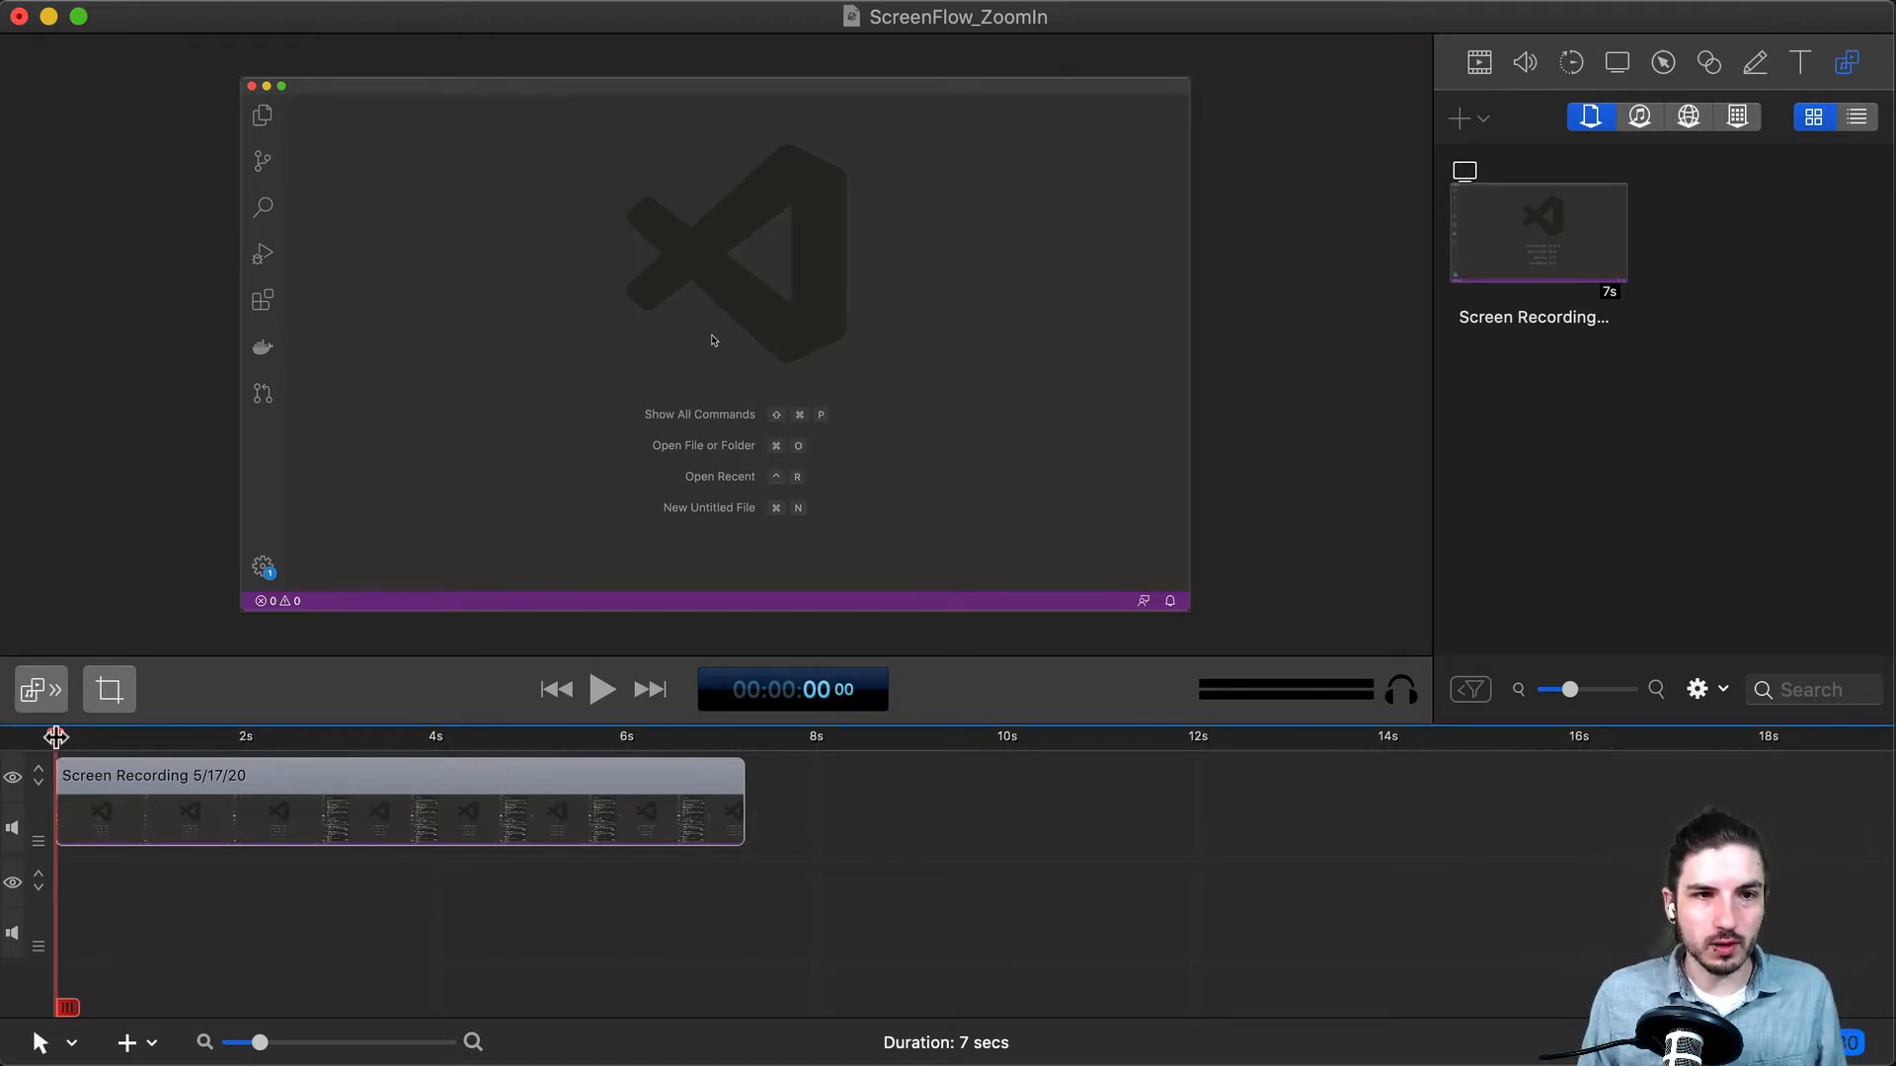
key("space")
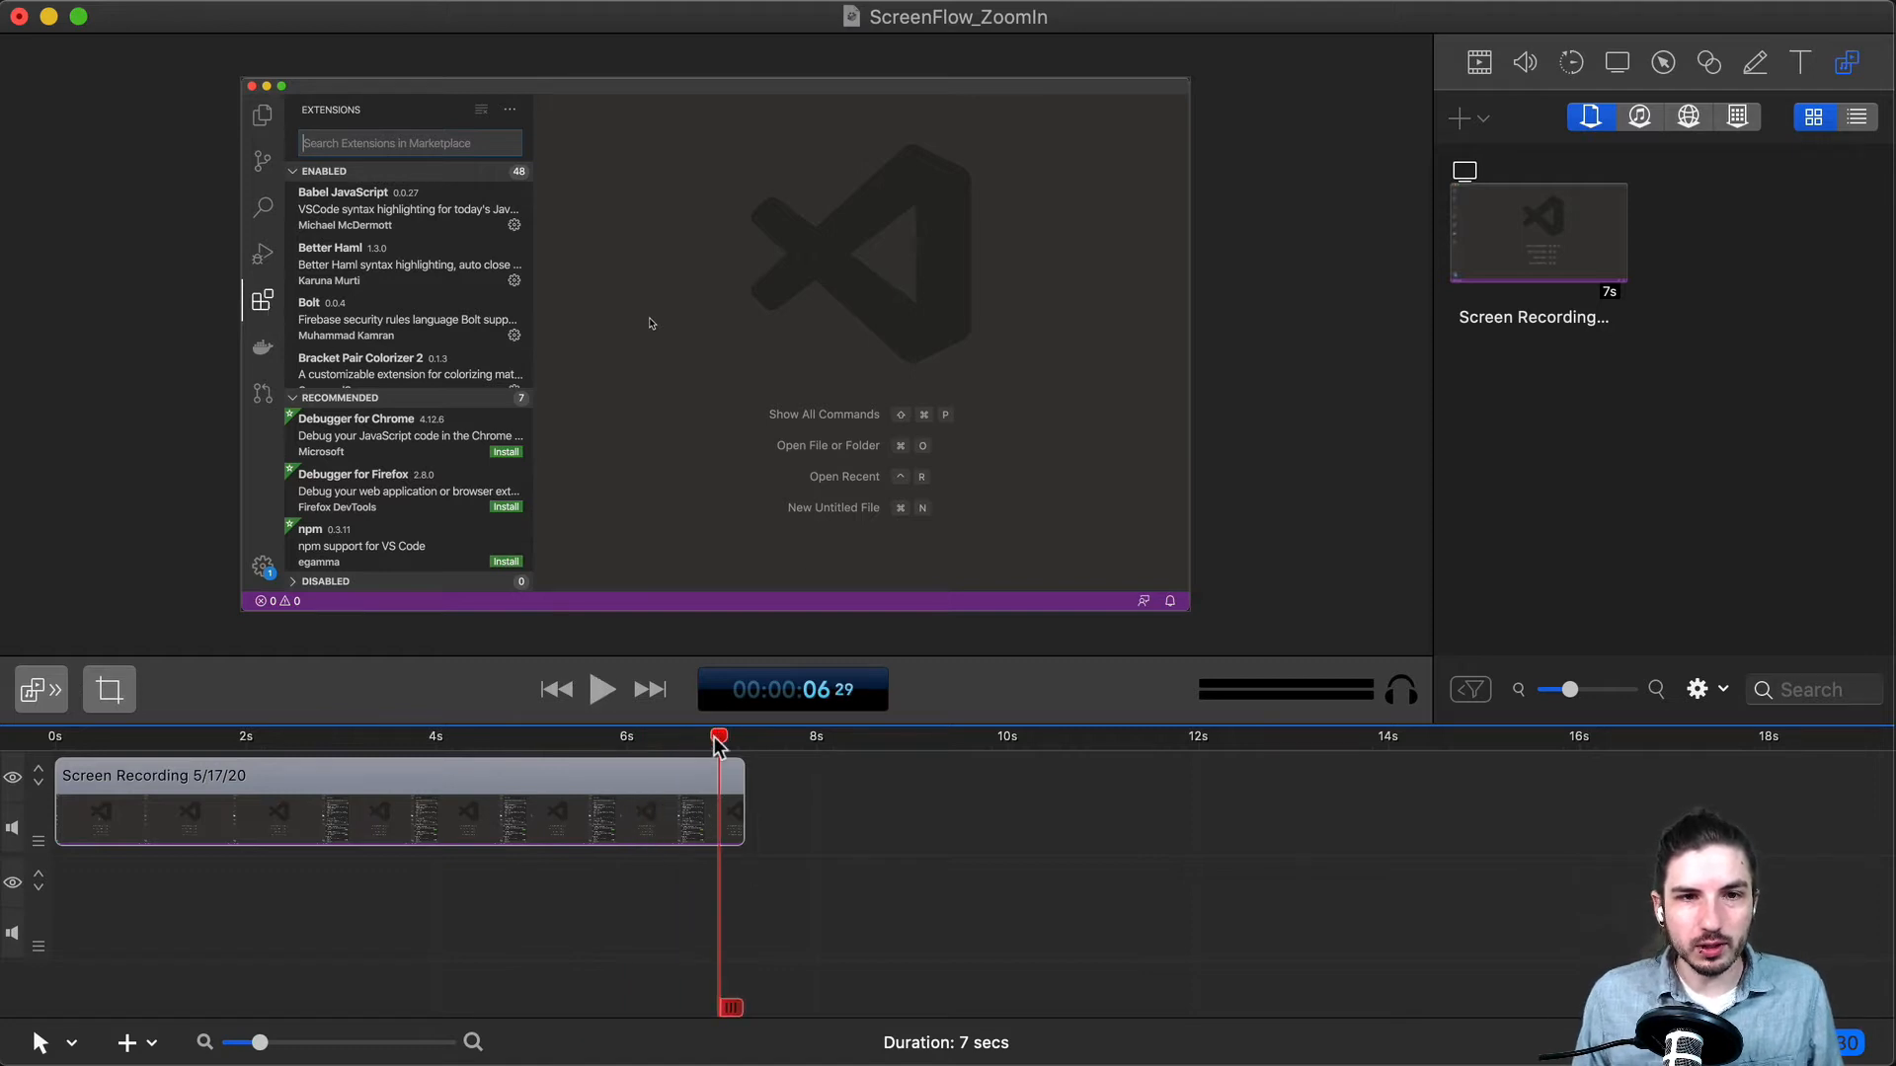
Add a video action to the screen recording clip, starting at 00:00:01;04.
left_click_drag(718, 747, 166, 752)
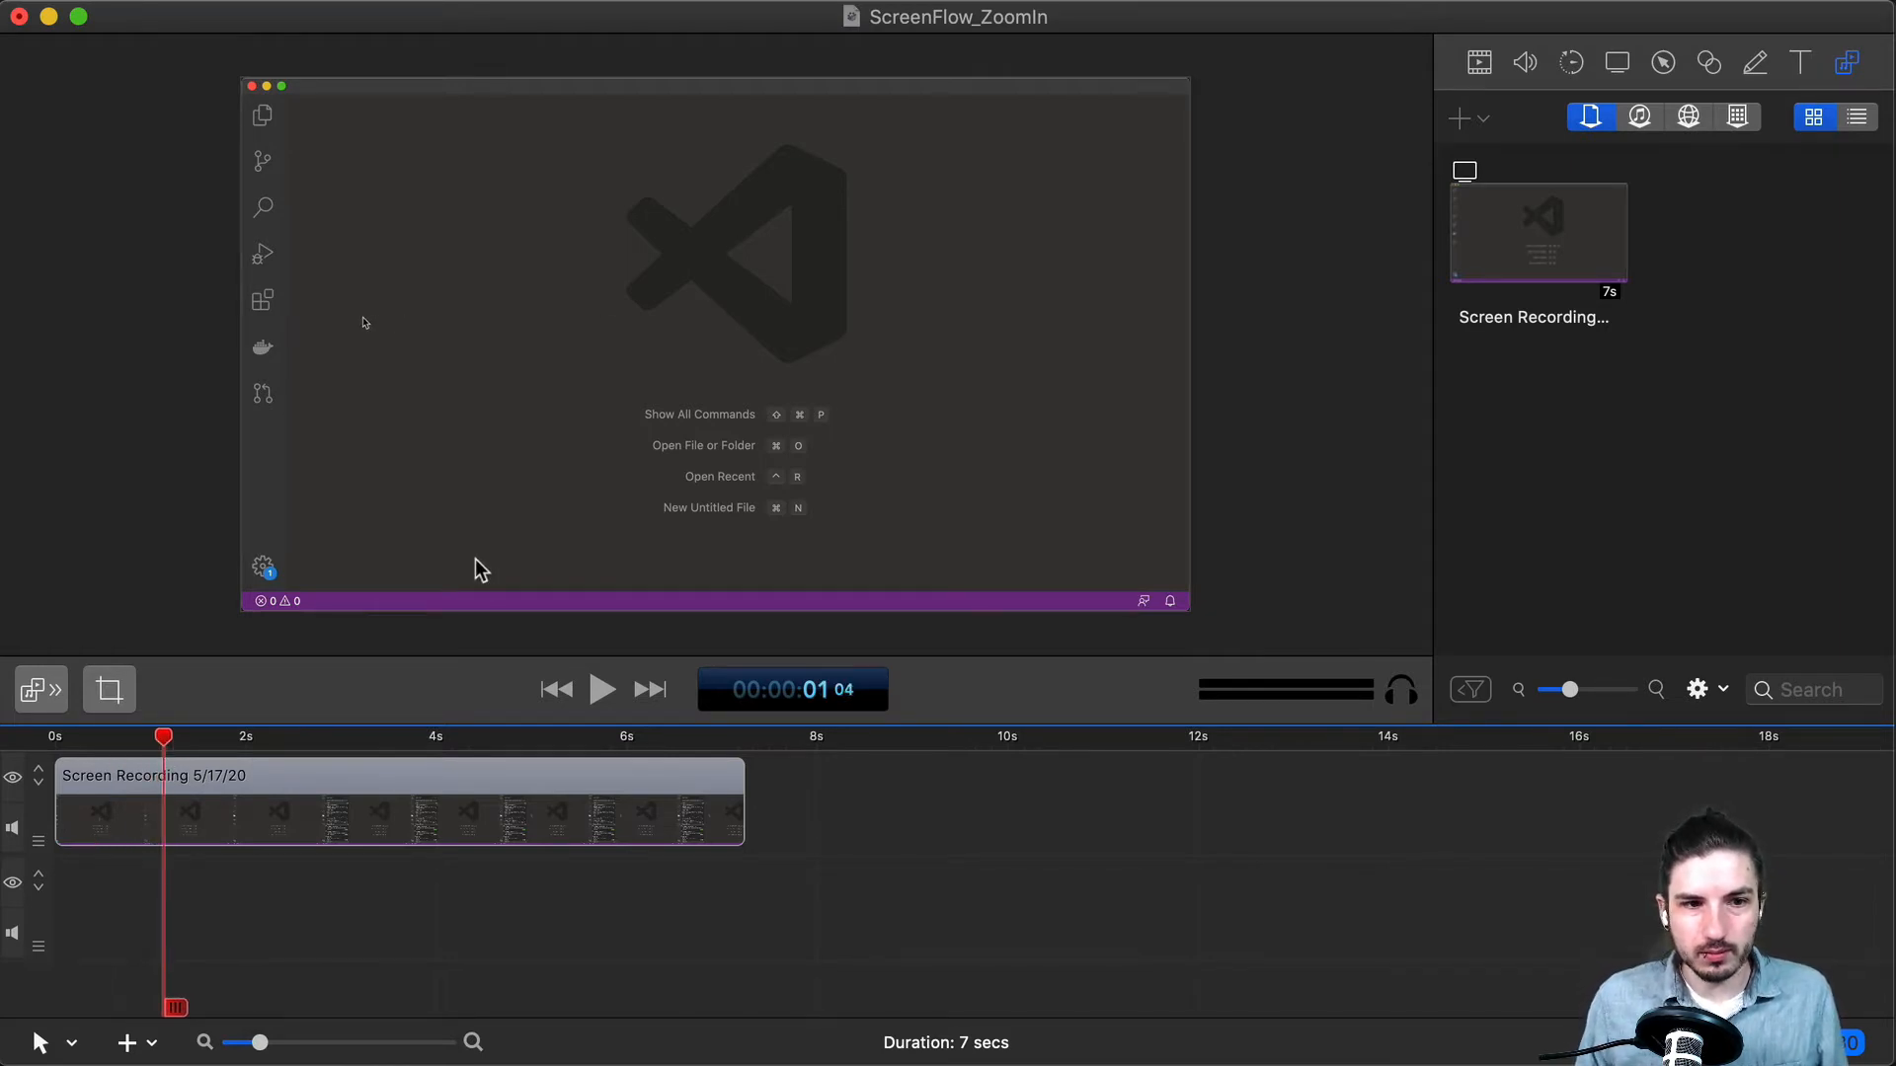
left_click(1481, 62)
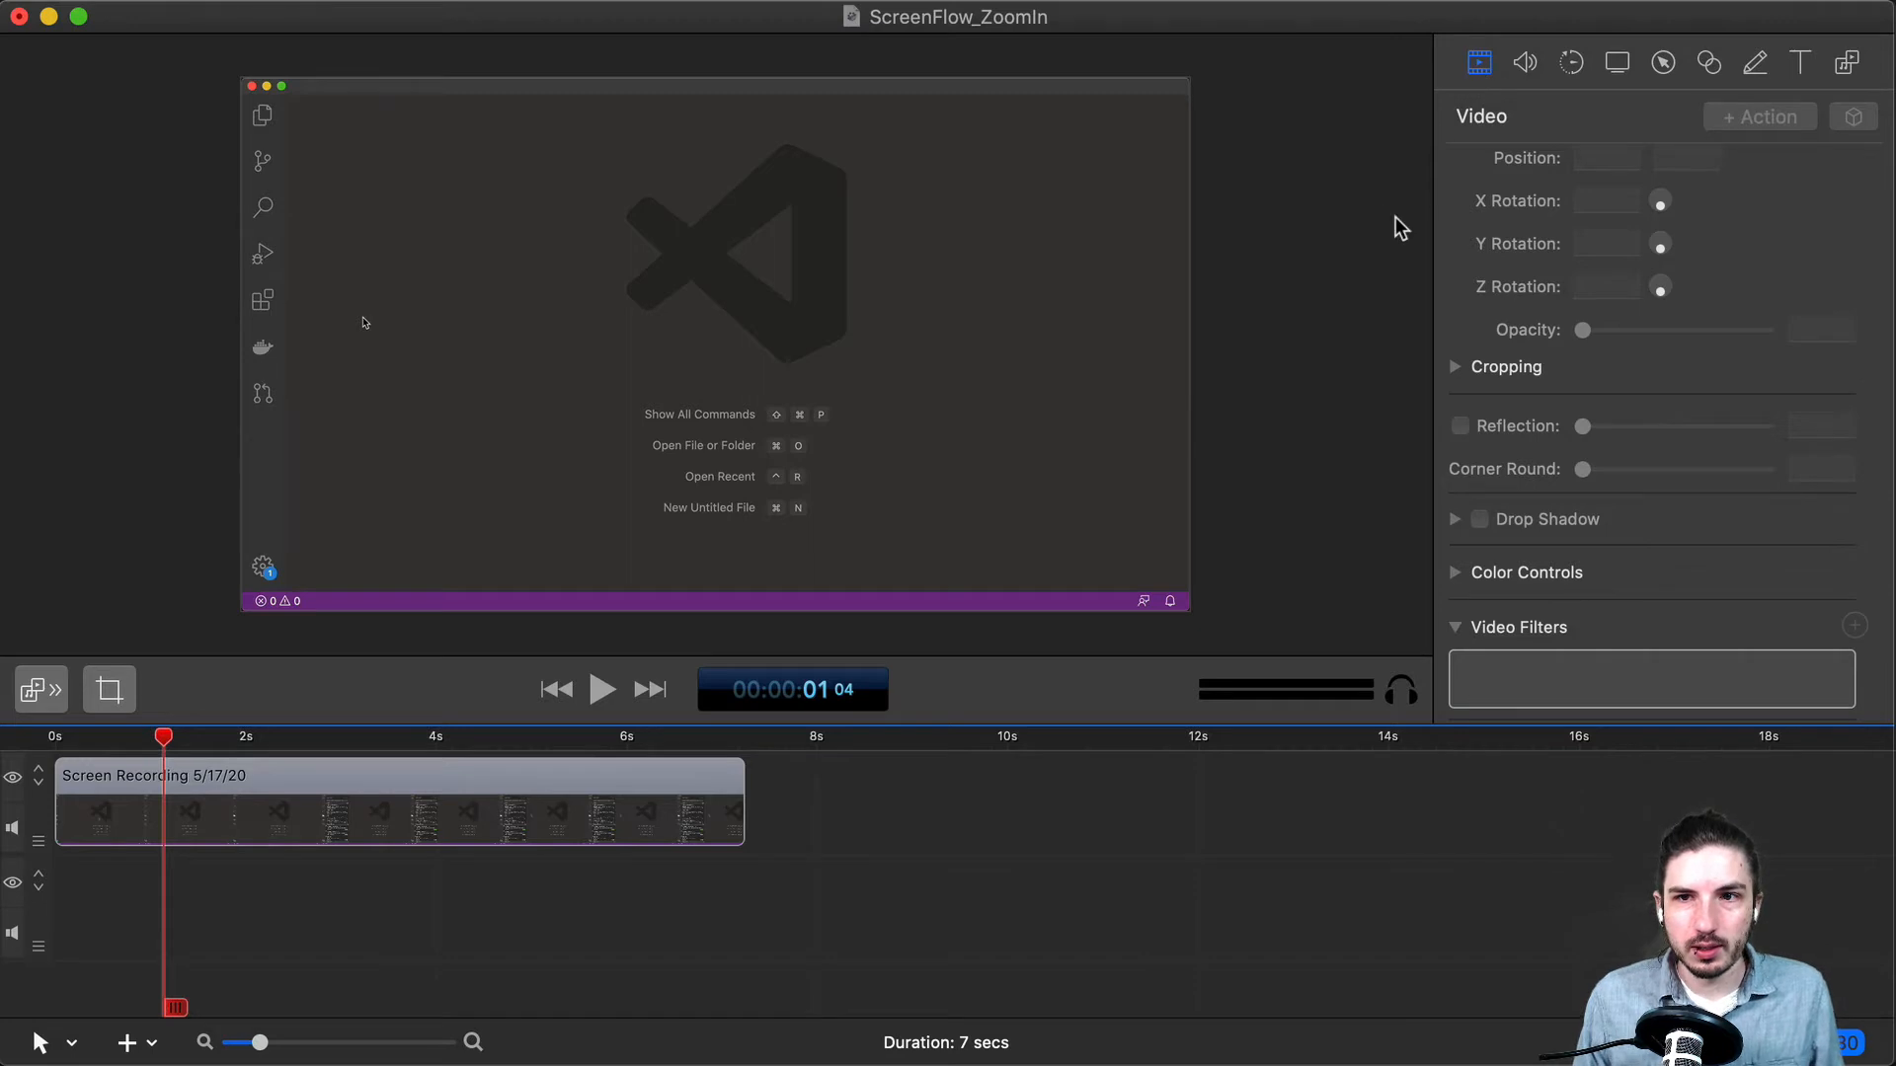
left_click(290, 780)
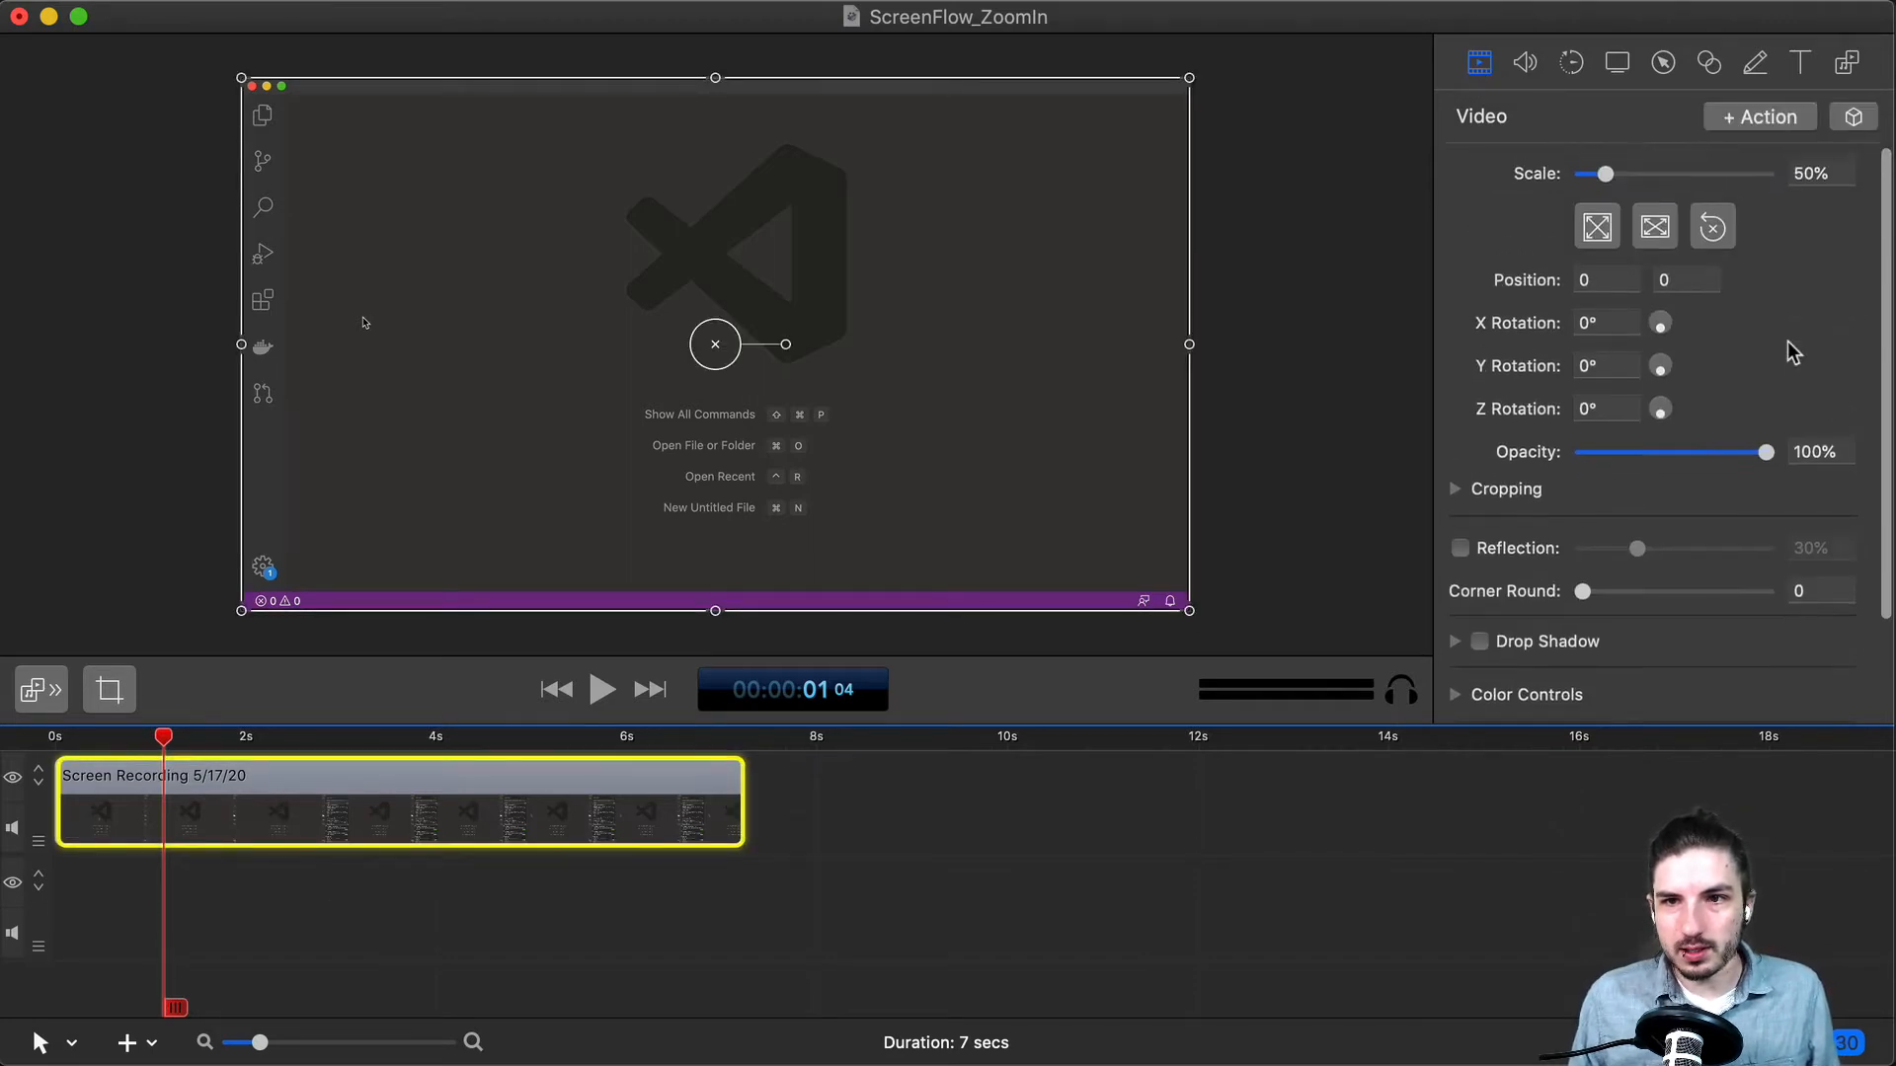
scroll(1743, 197, "up", 3)
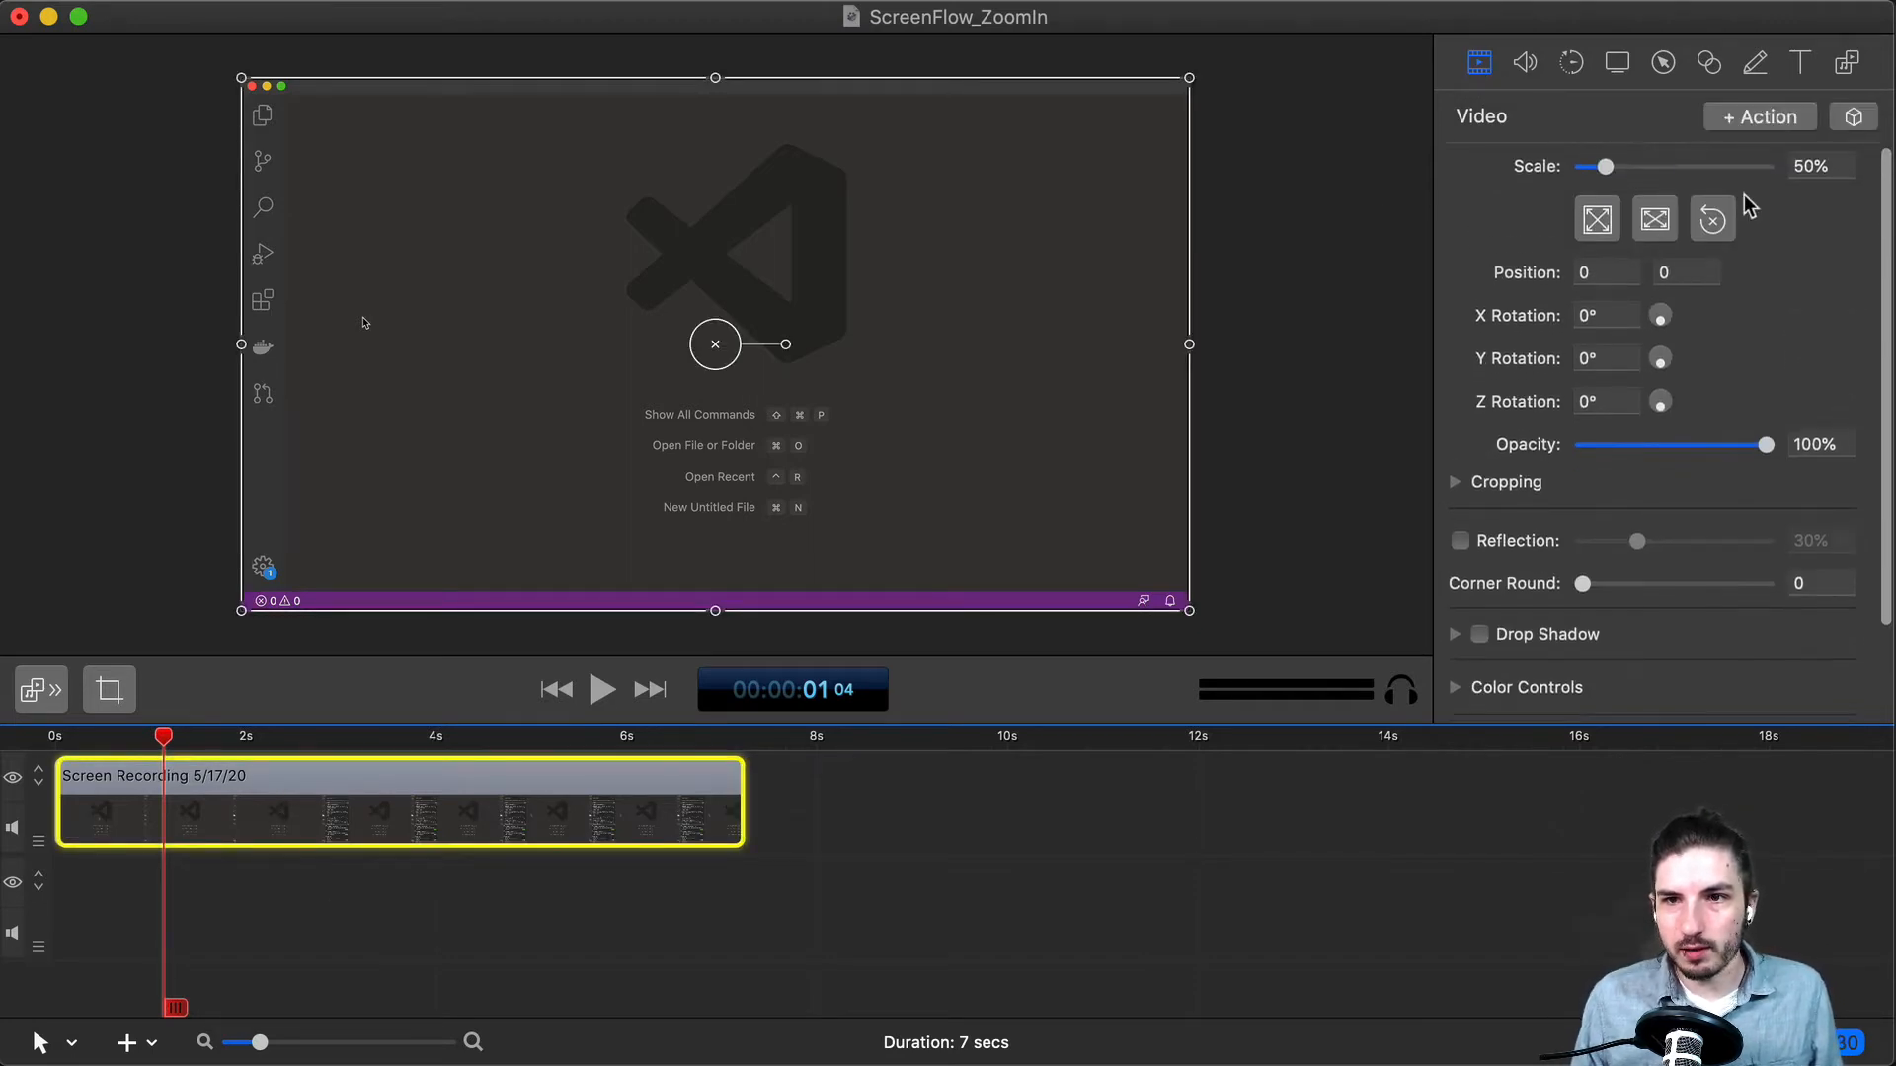
left_click(1767, 117)
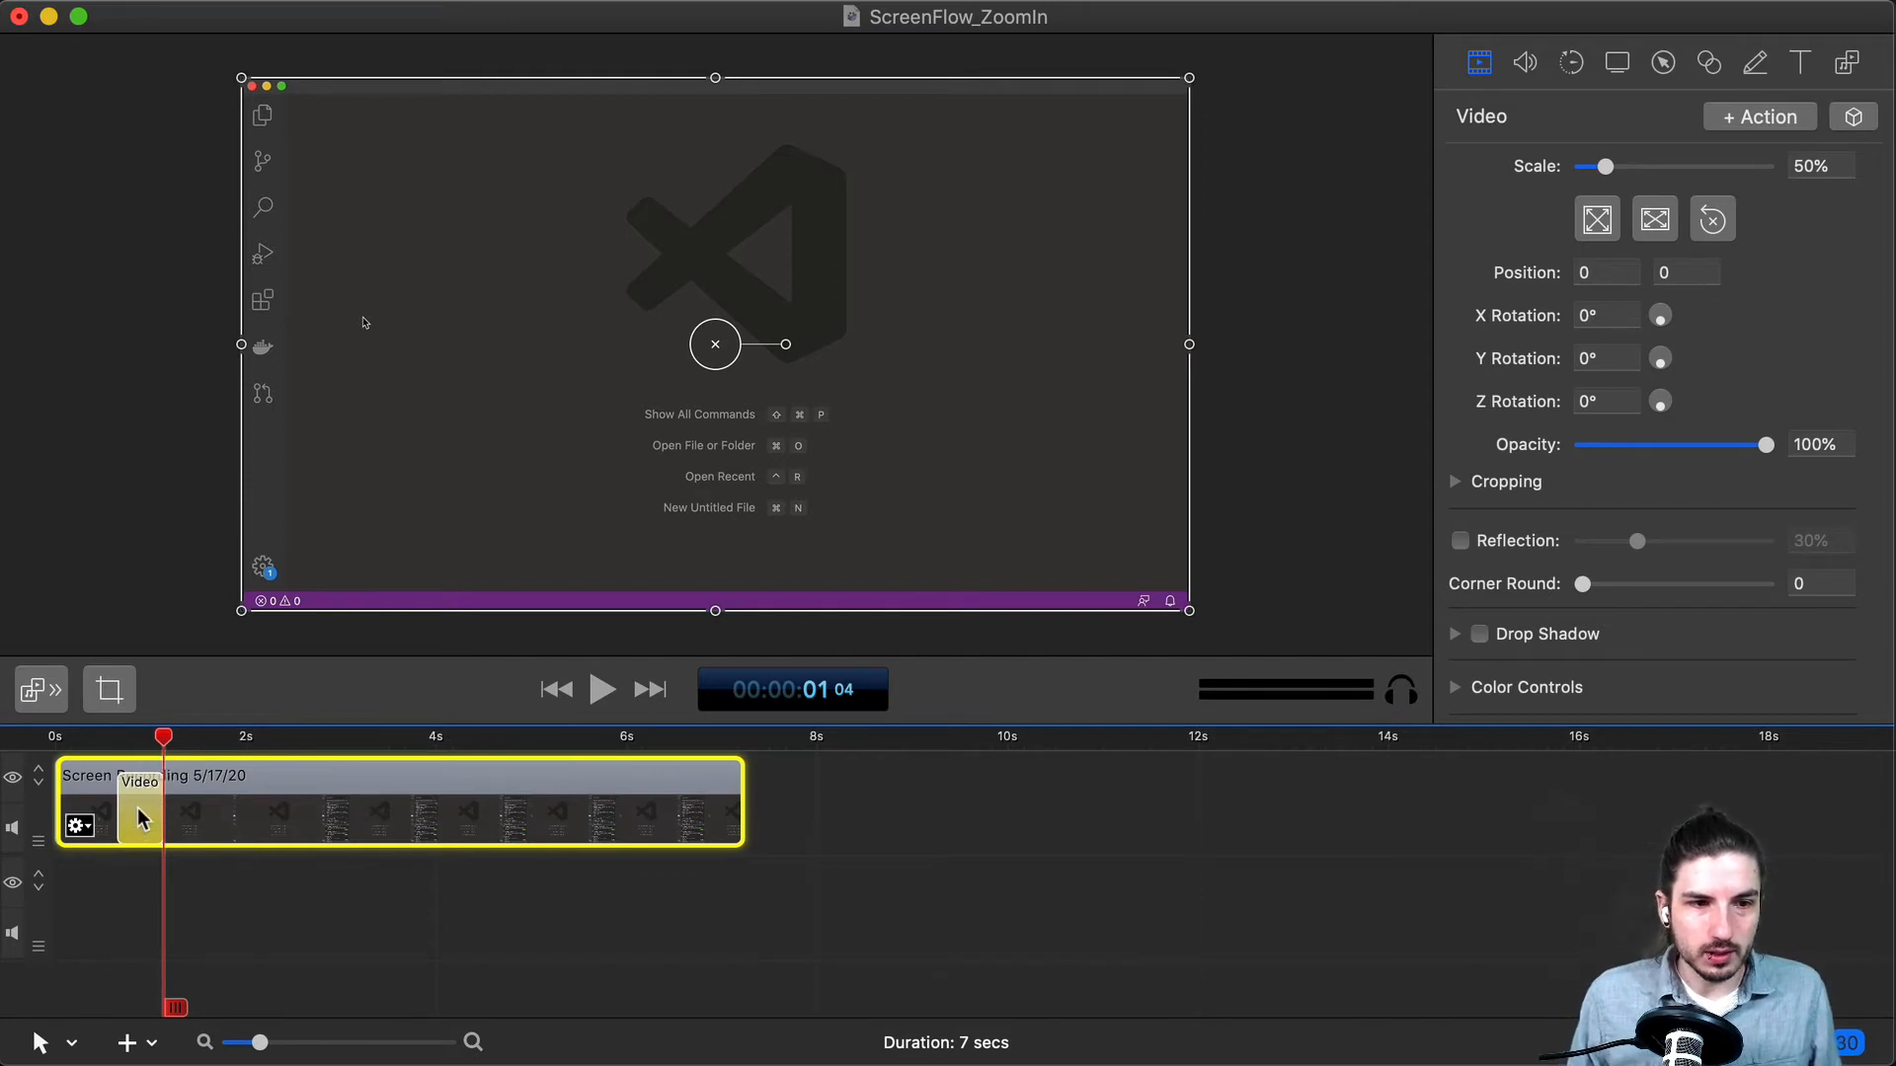
left_click_drag(138, 808, 164, 775)
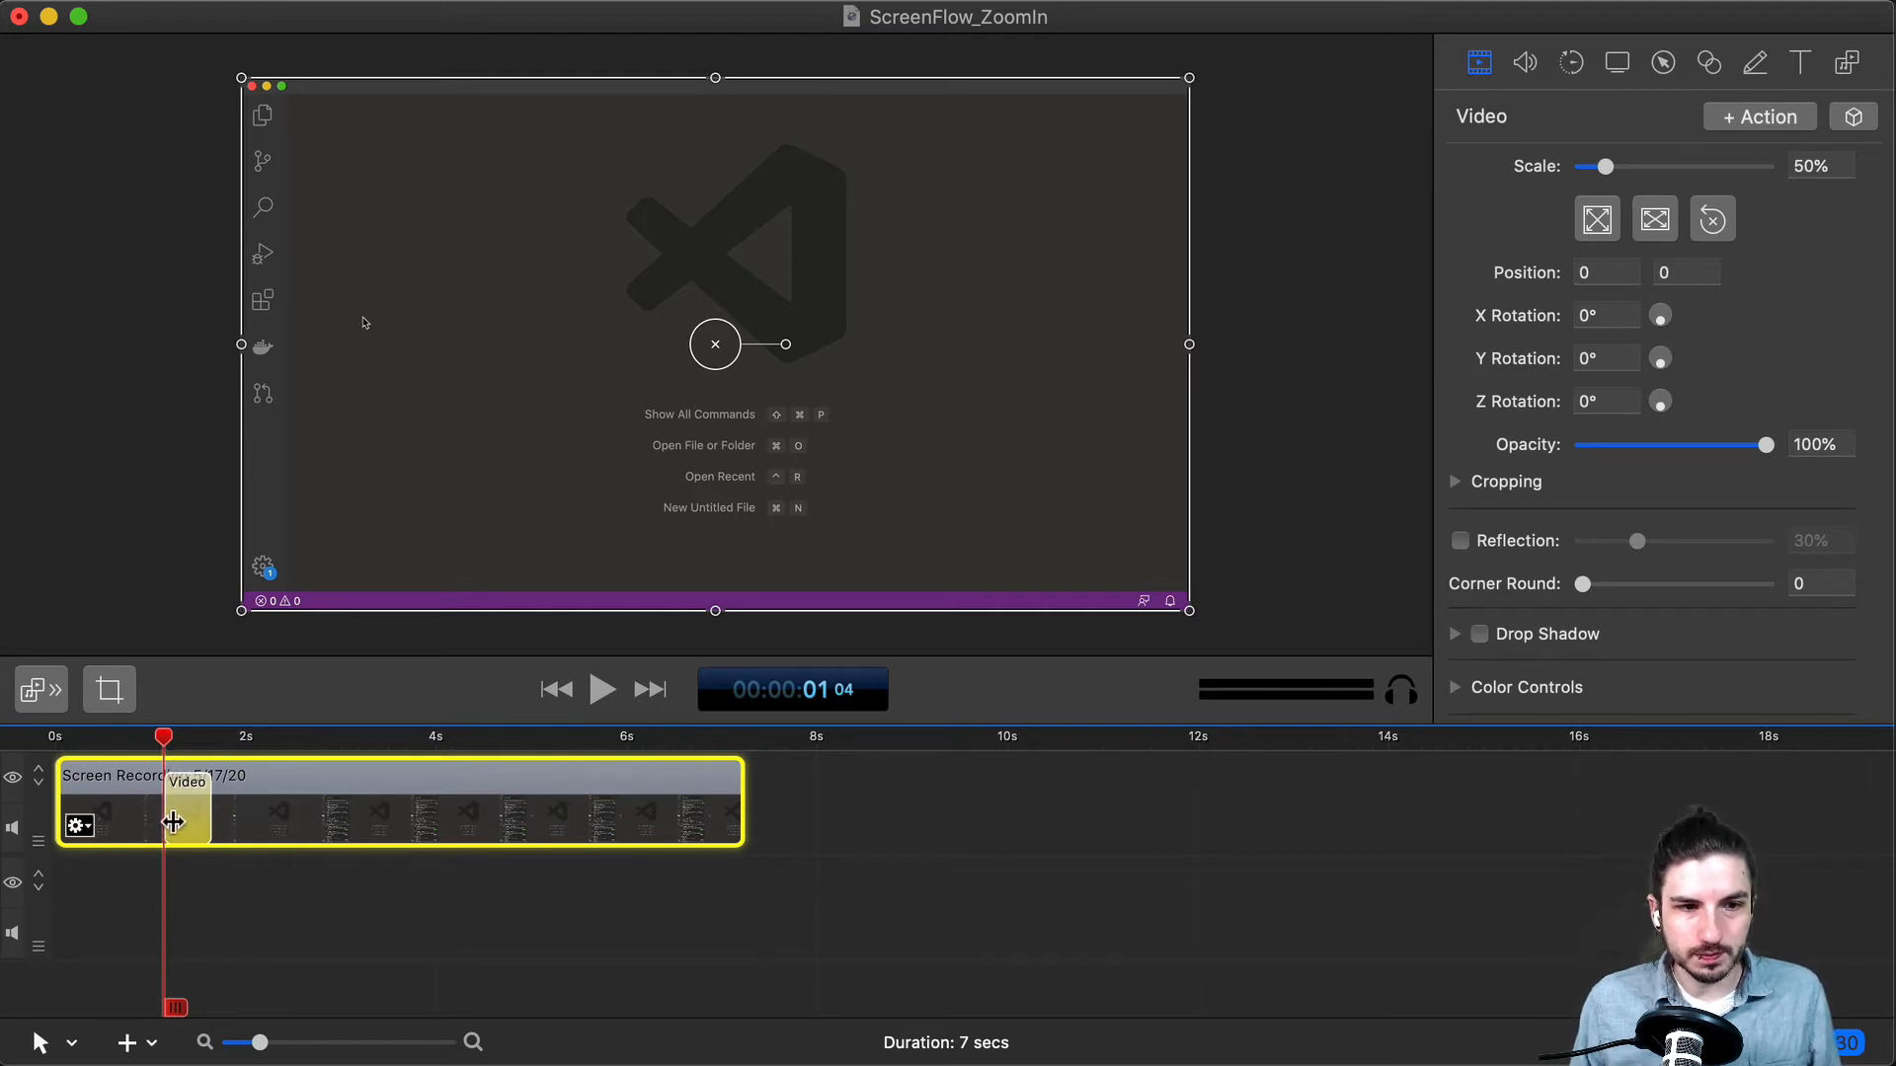
At the video action's end (00:00:01;19), scale the clip to 87% and reposition it to 477, 0 to frame the sidebar icons.
left_click_drag(164, 737, 211, 742)
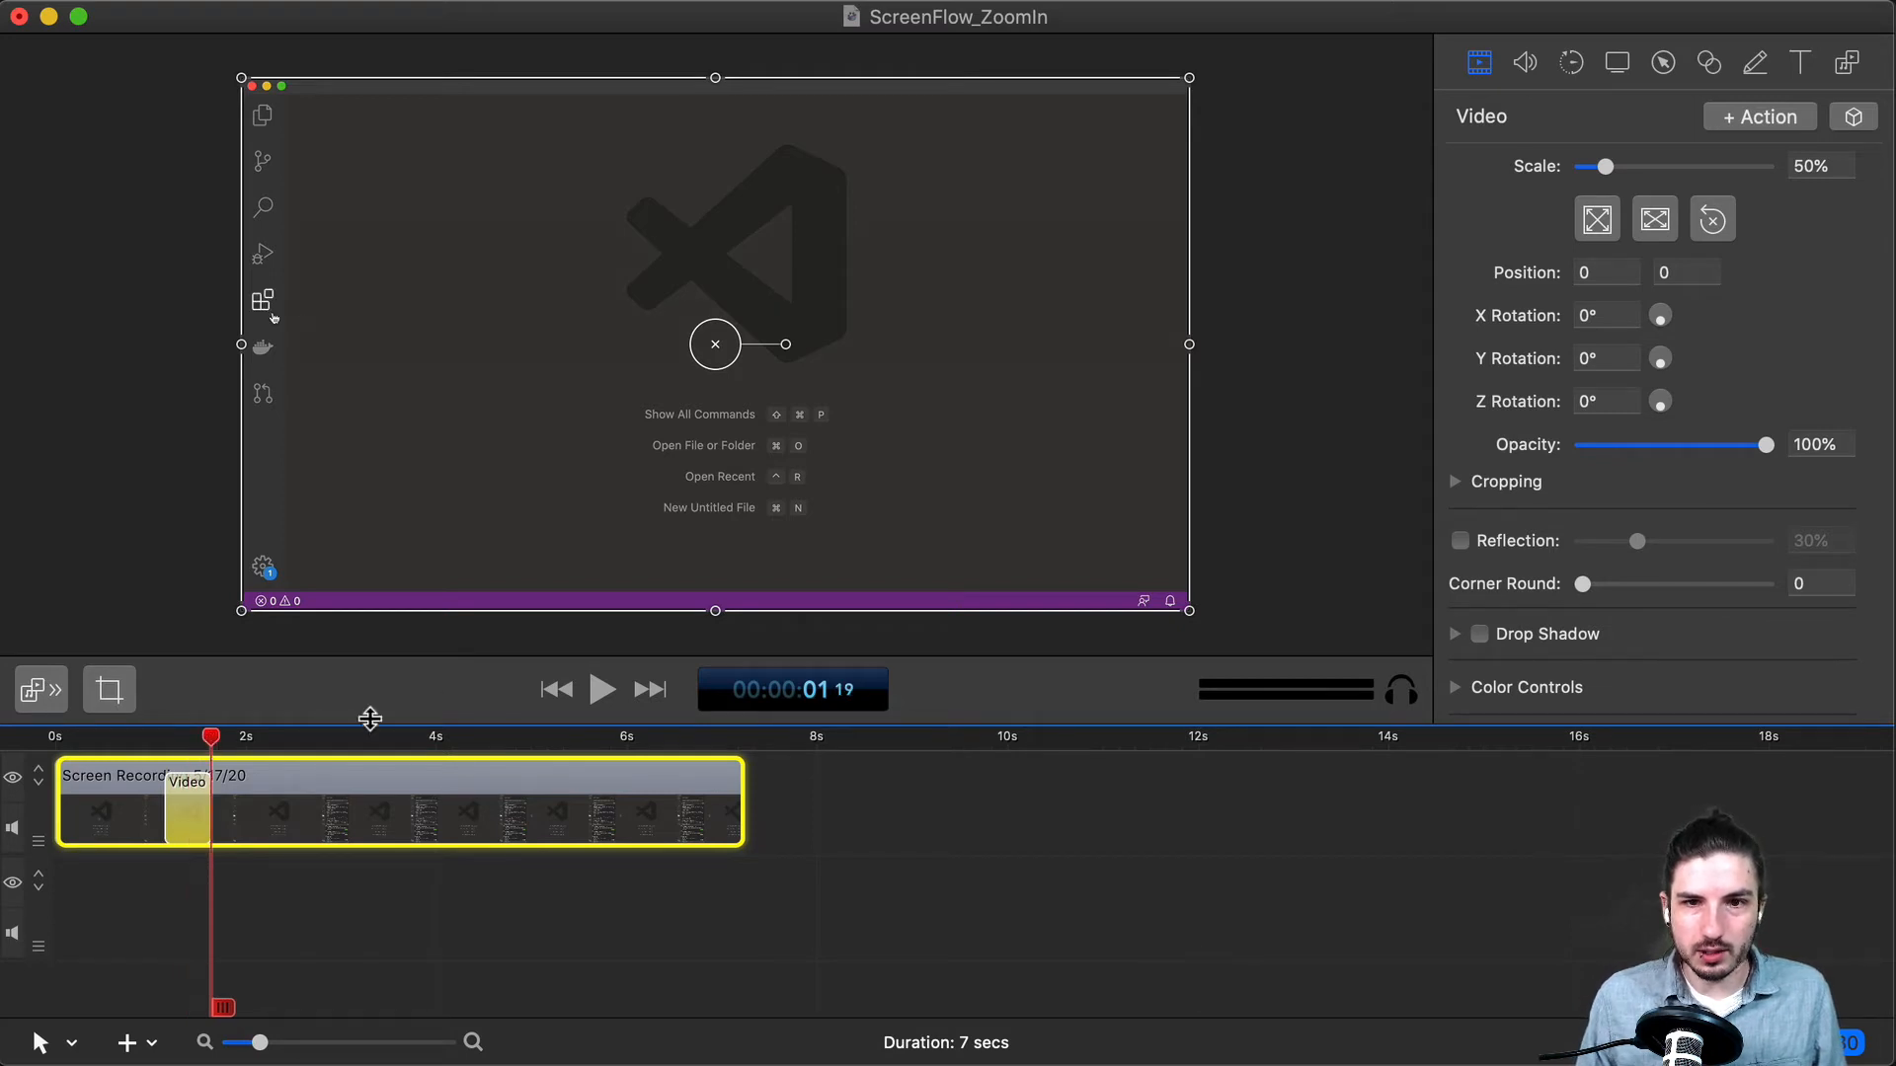
left_click_drag(1190, 78, 1323, 27)
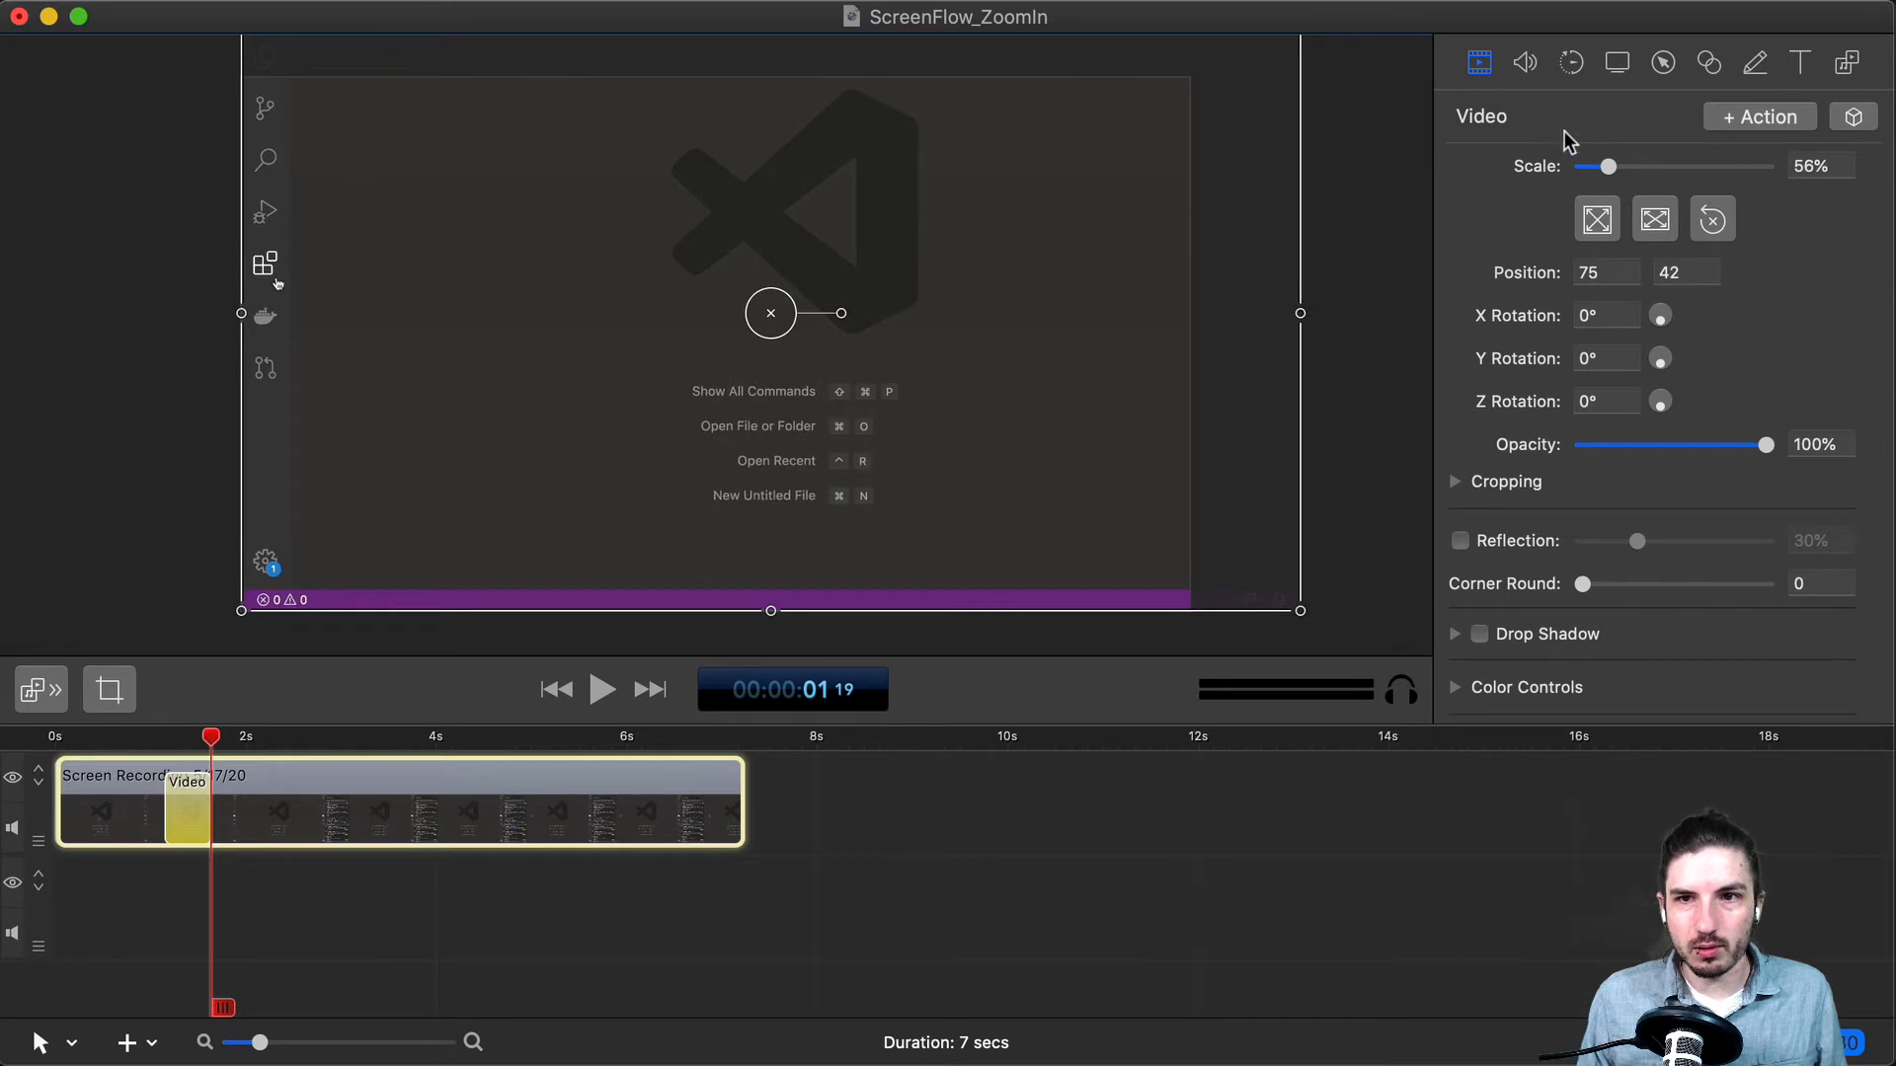
left_click_drag(1601, 163, 1612, 167)
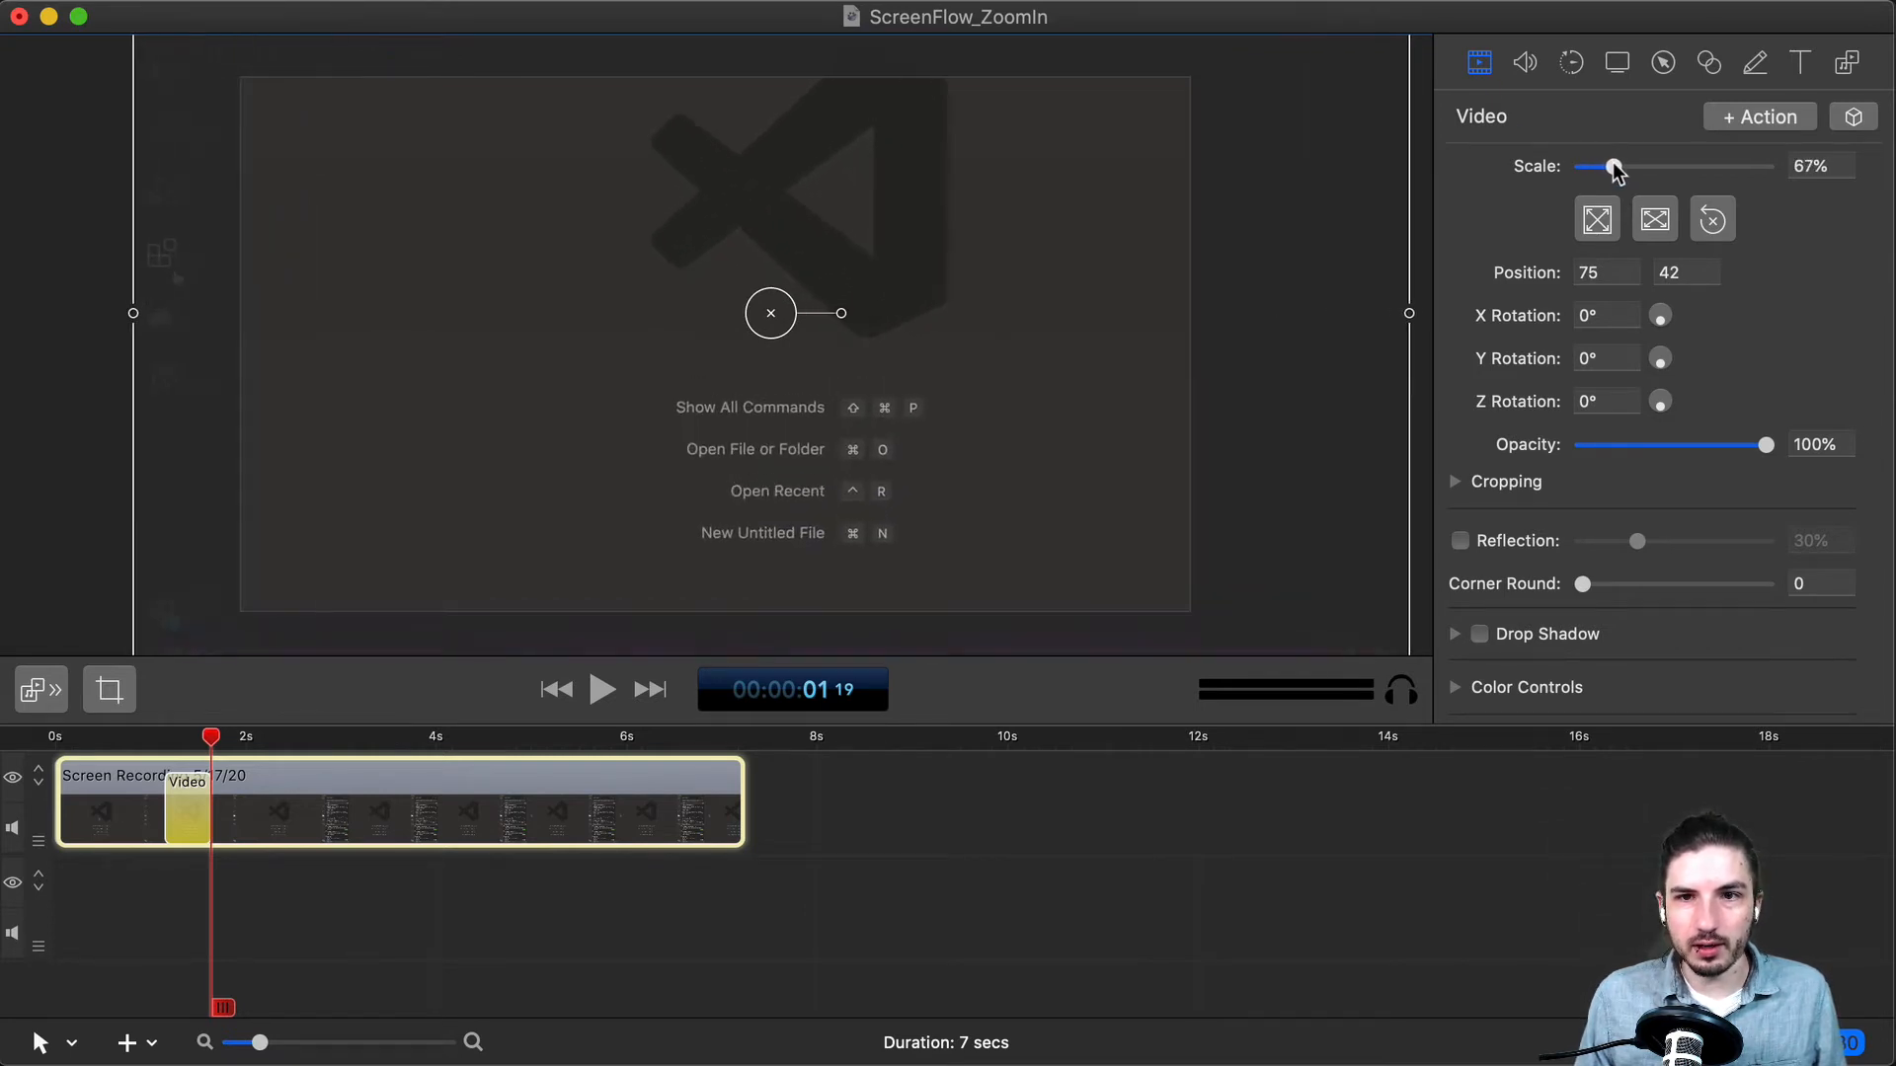
left_click_drag(437, 317, 549, 365)
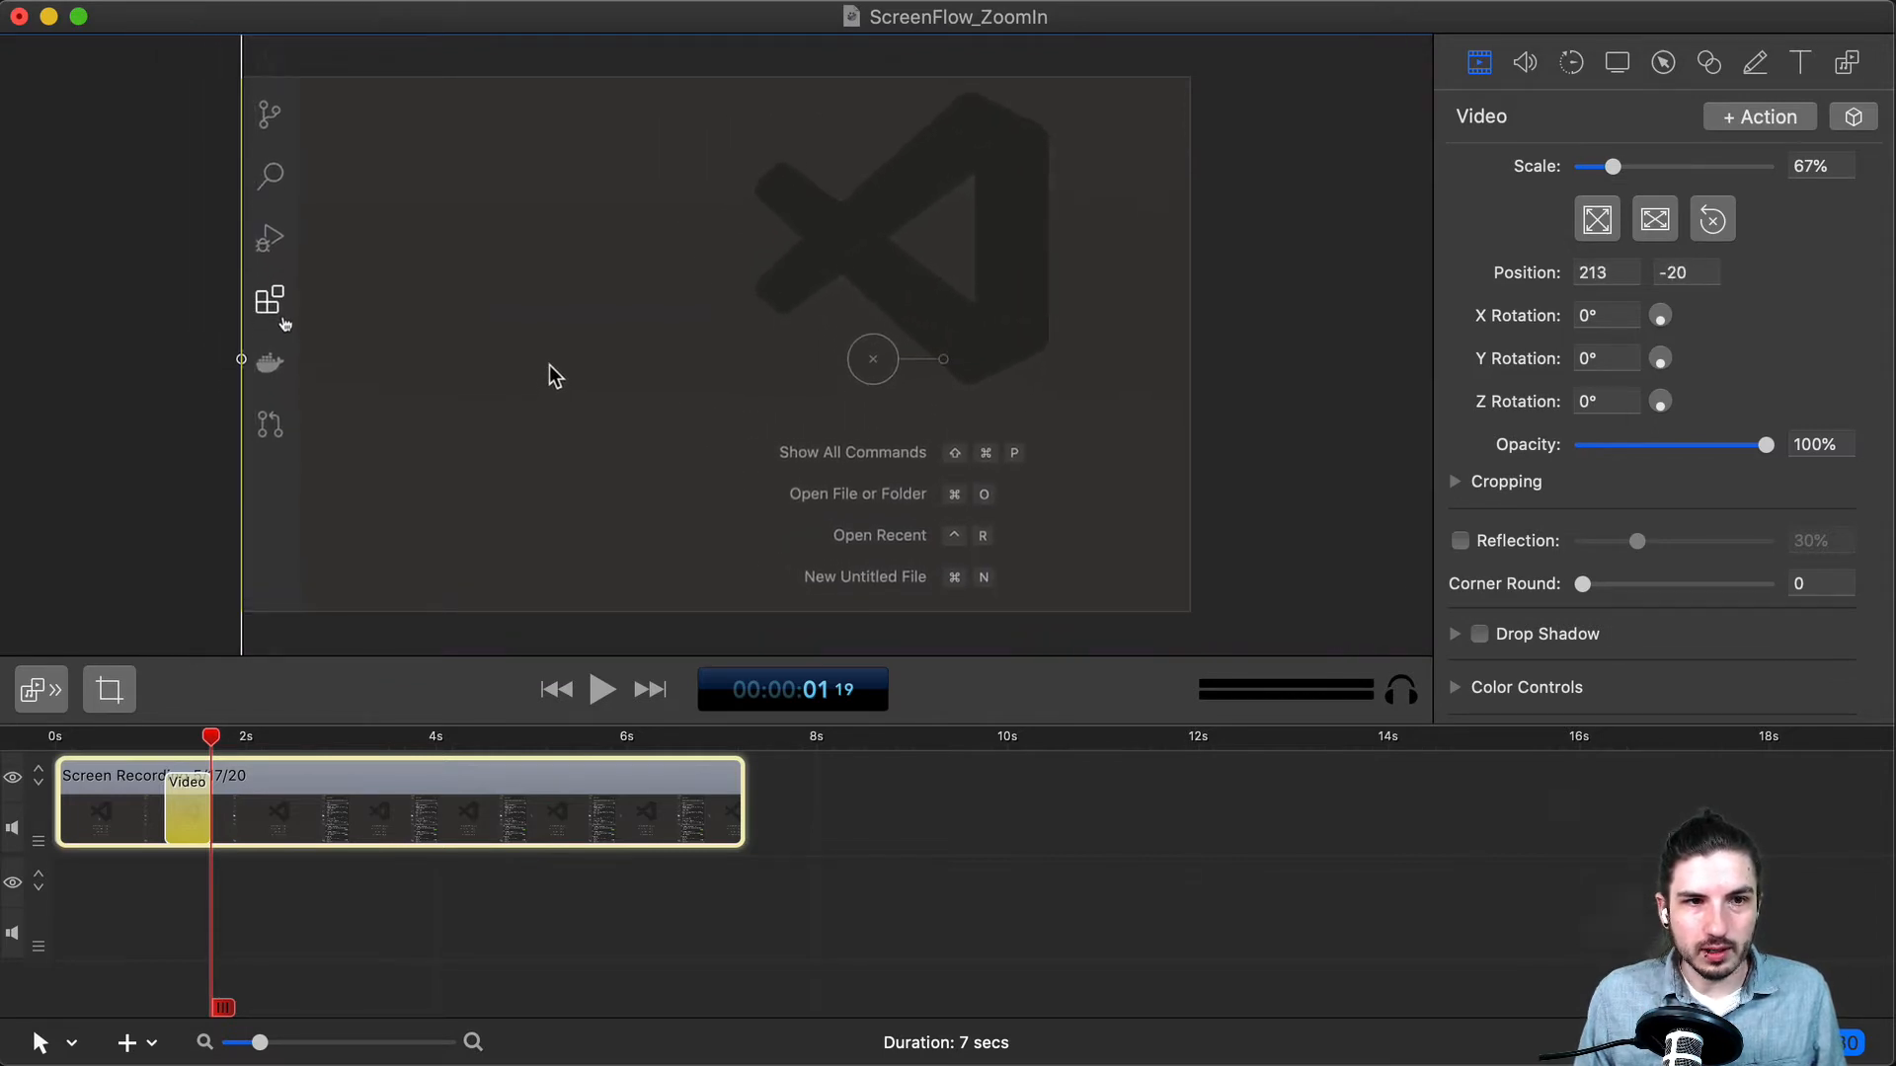
left_click_drag(1623, 174, 1629, 170)
left_click_drag(580, 342, 773, 344)
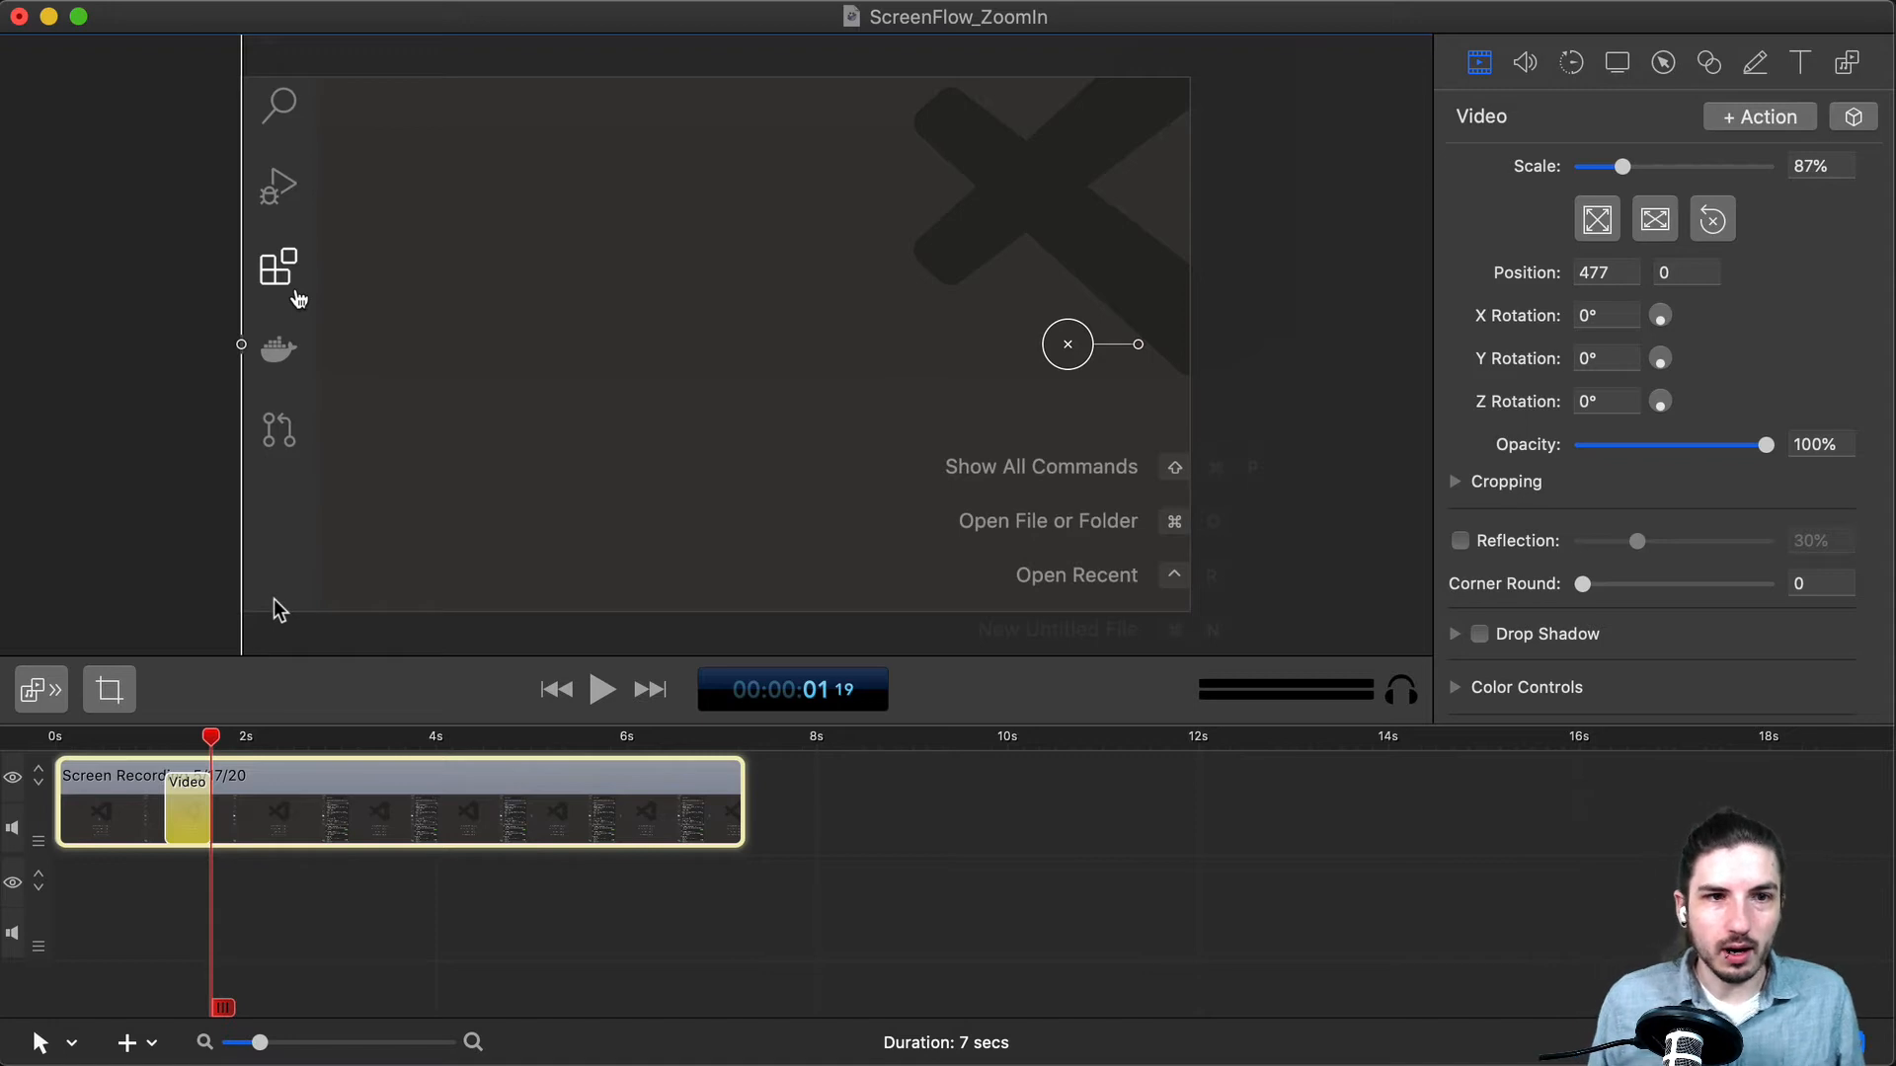
Play the timeline from the start to preview the zoom-in on the sidebar.
left_click(212, 740)
left_click_drag(210, 742, 61, 745)
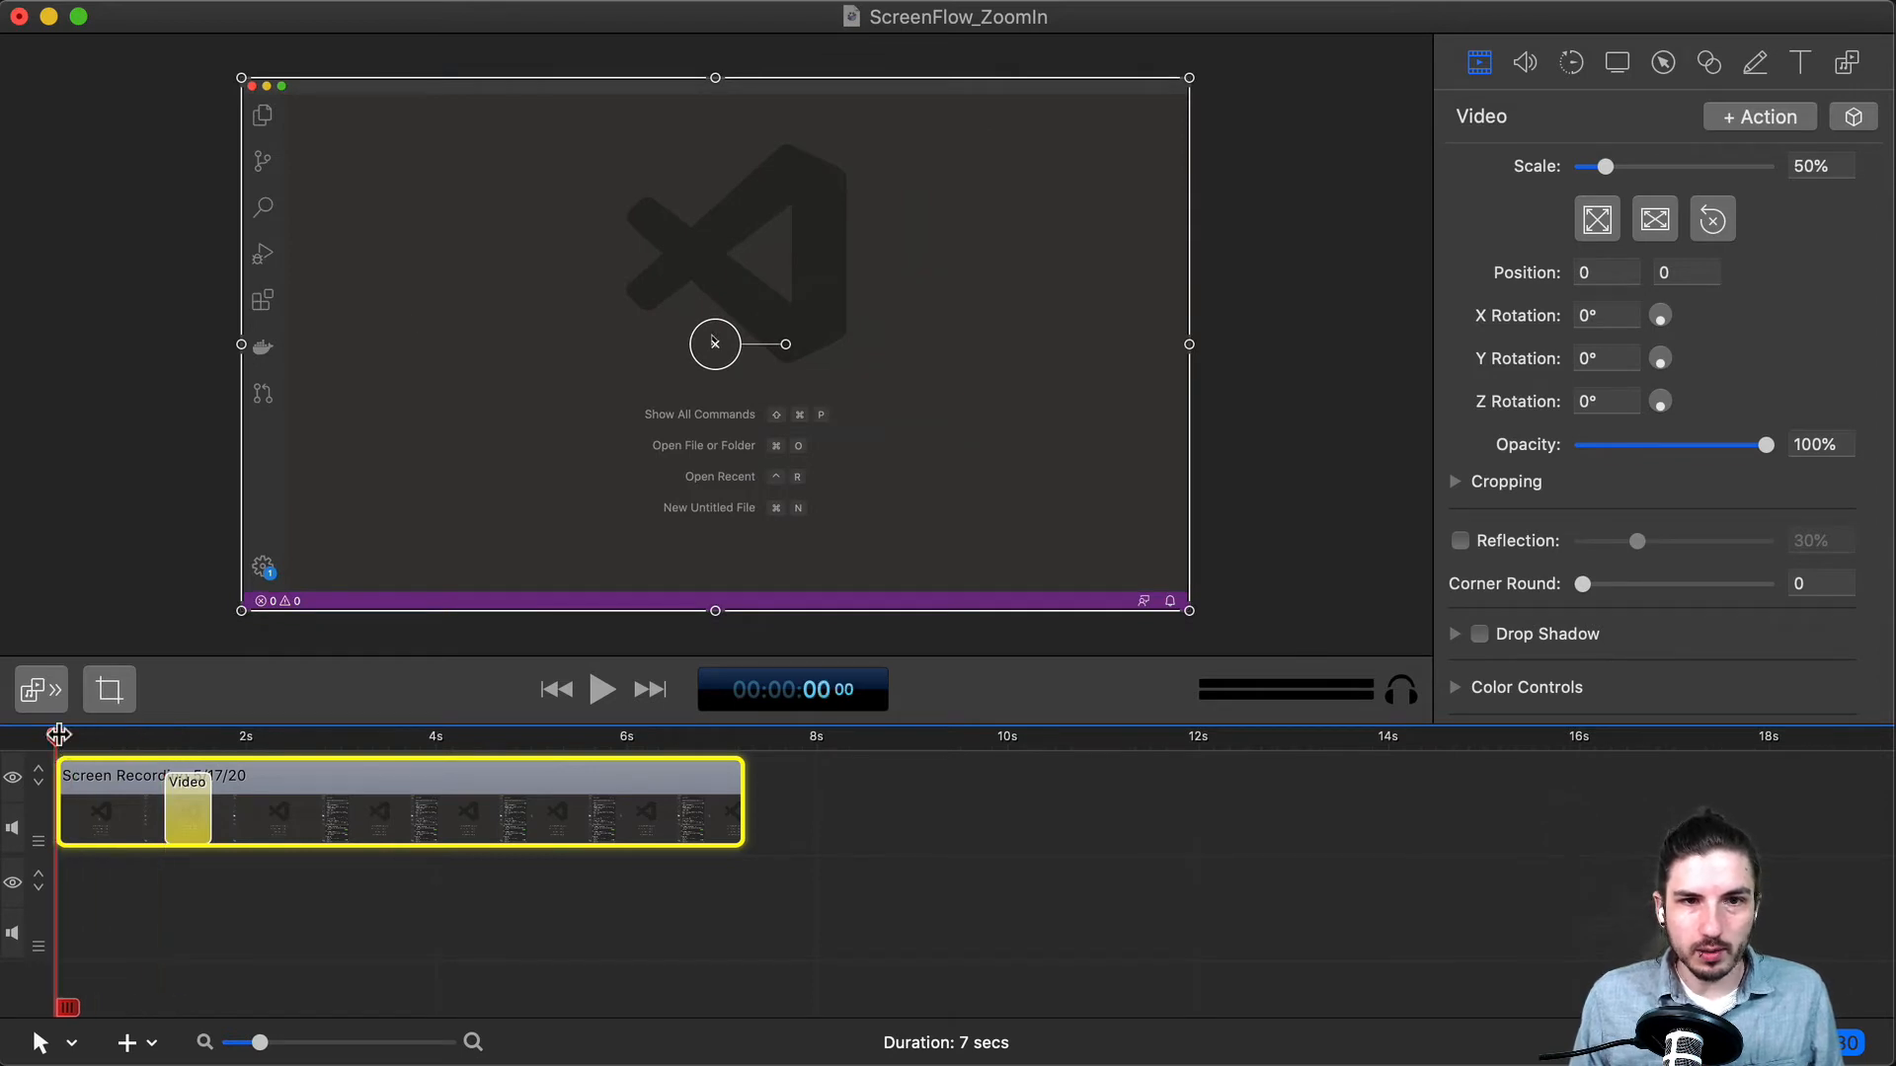
key("space")
left_click(169, 521)
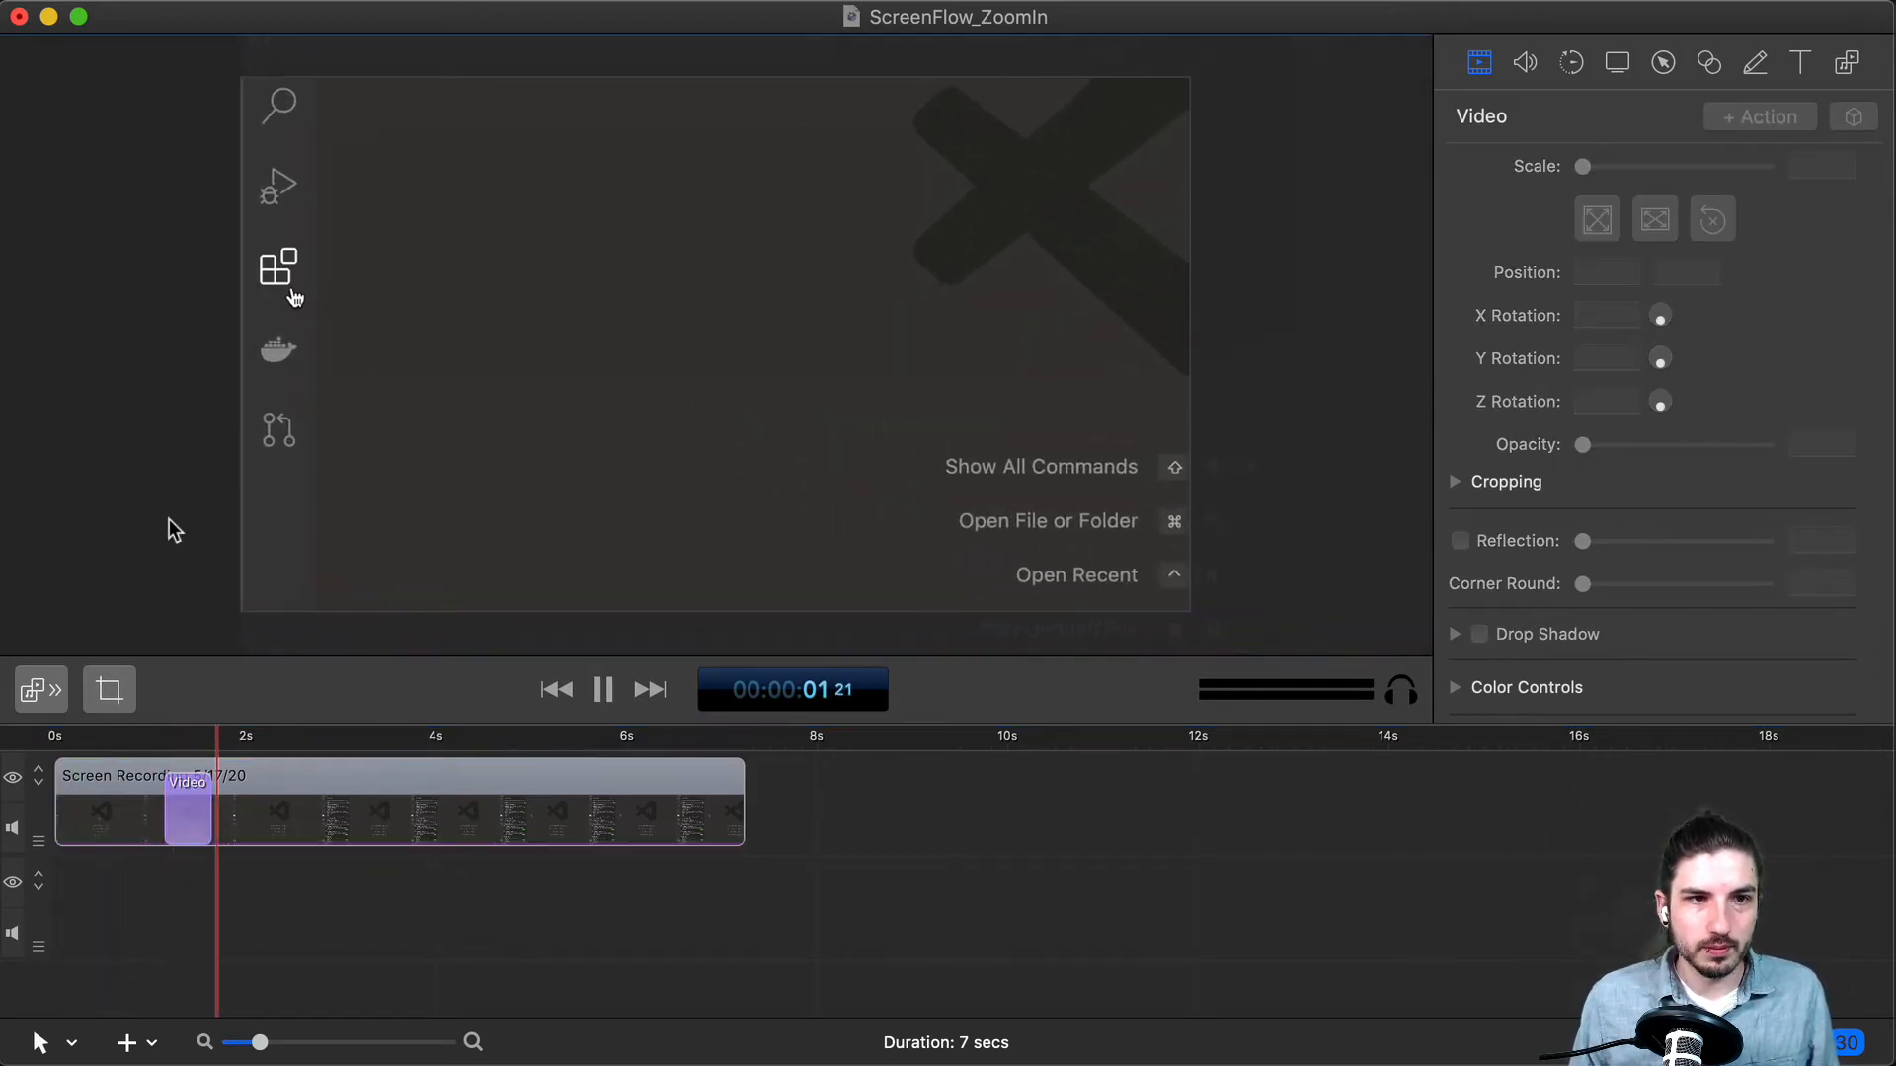
key("space")
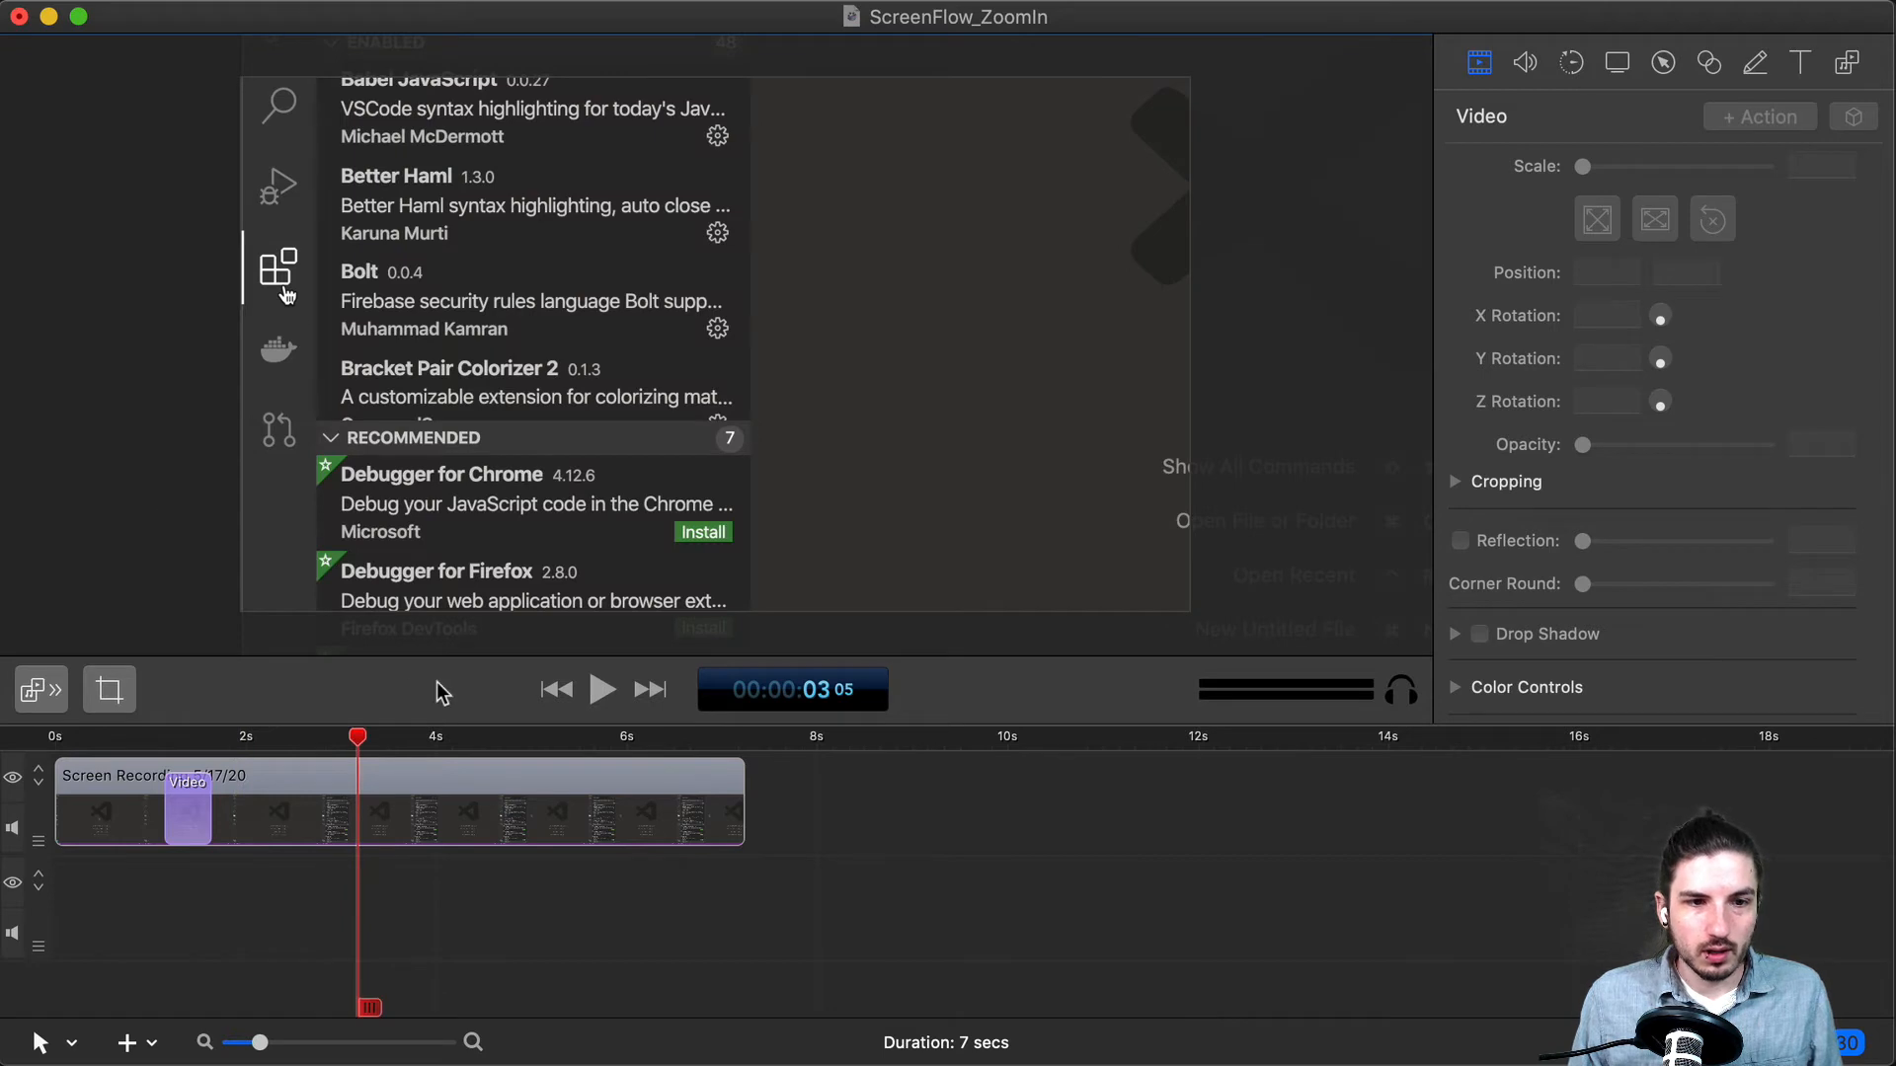
Set the zoom-in video action's curve type to Ease-In & Out.
left_click_drag(361, 748, 164, 747)
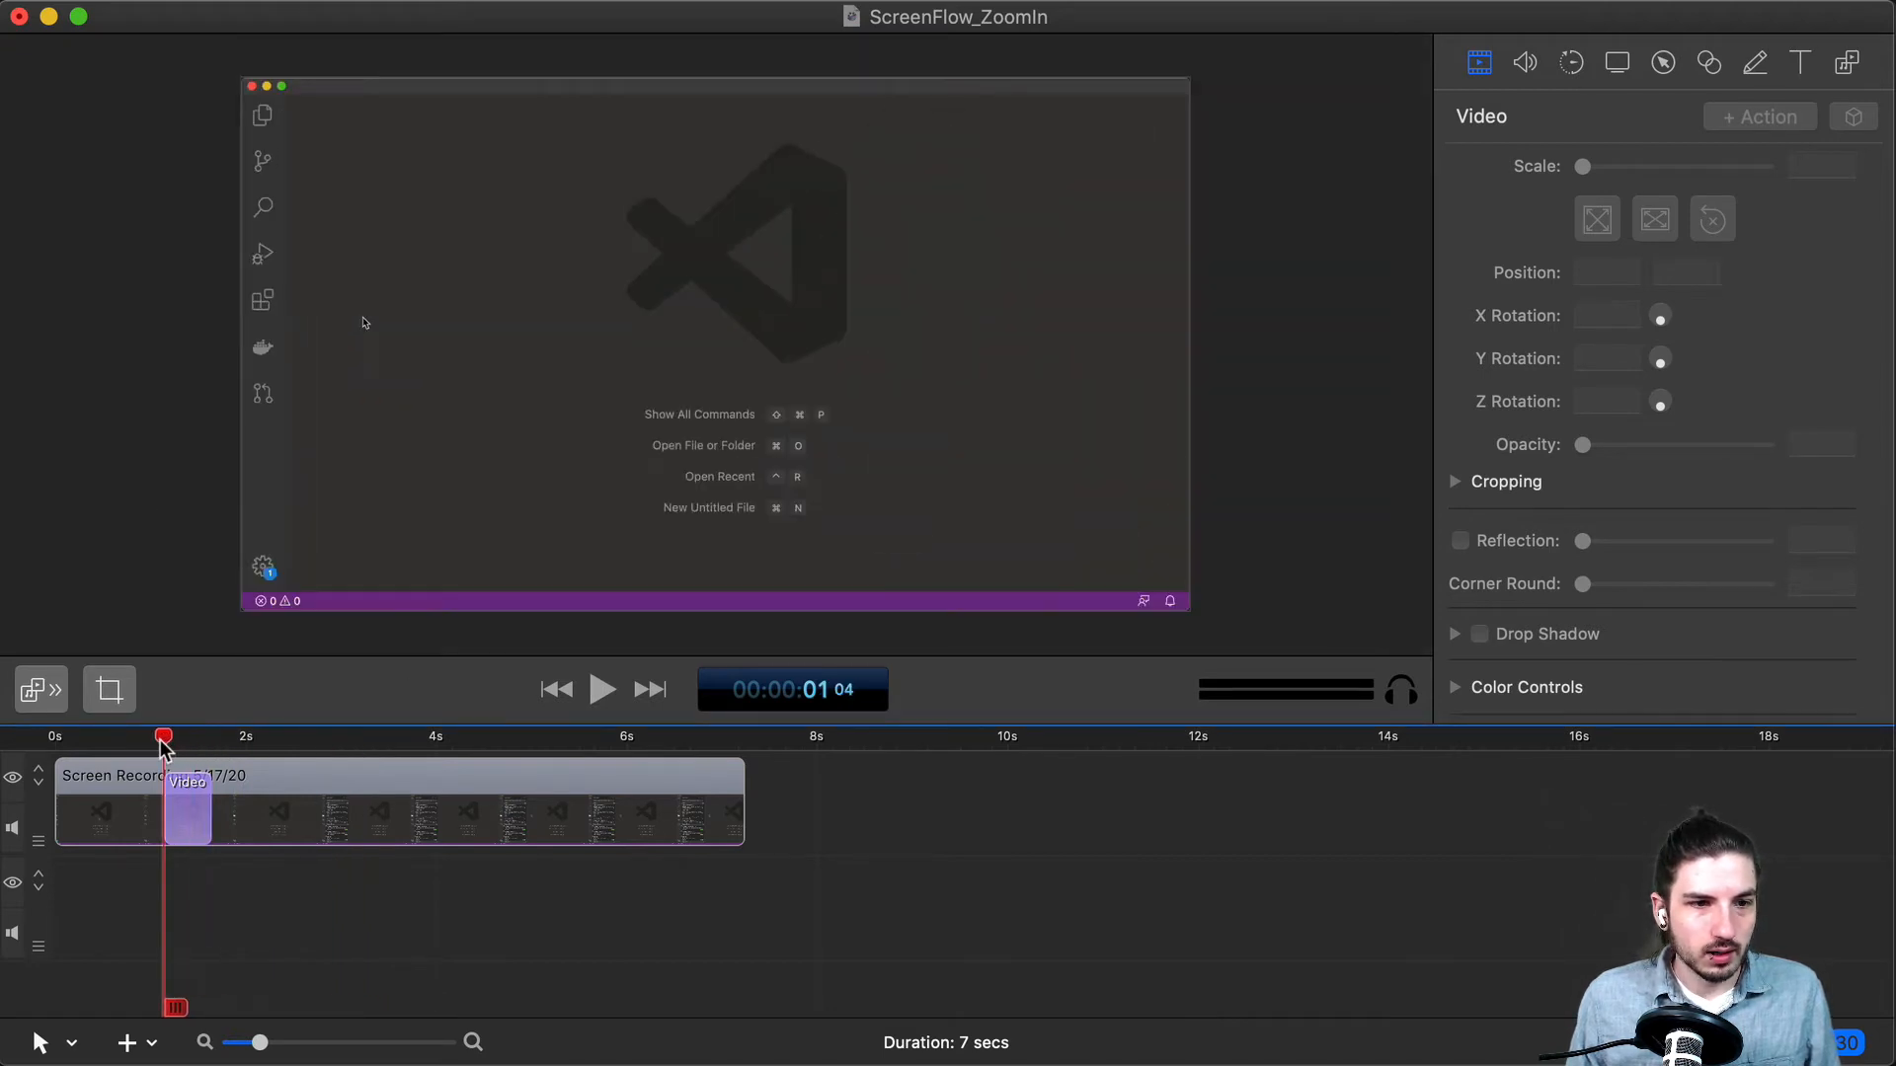
left_click(198, 820)
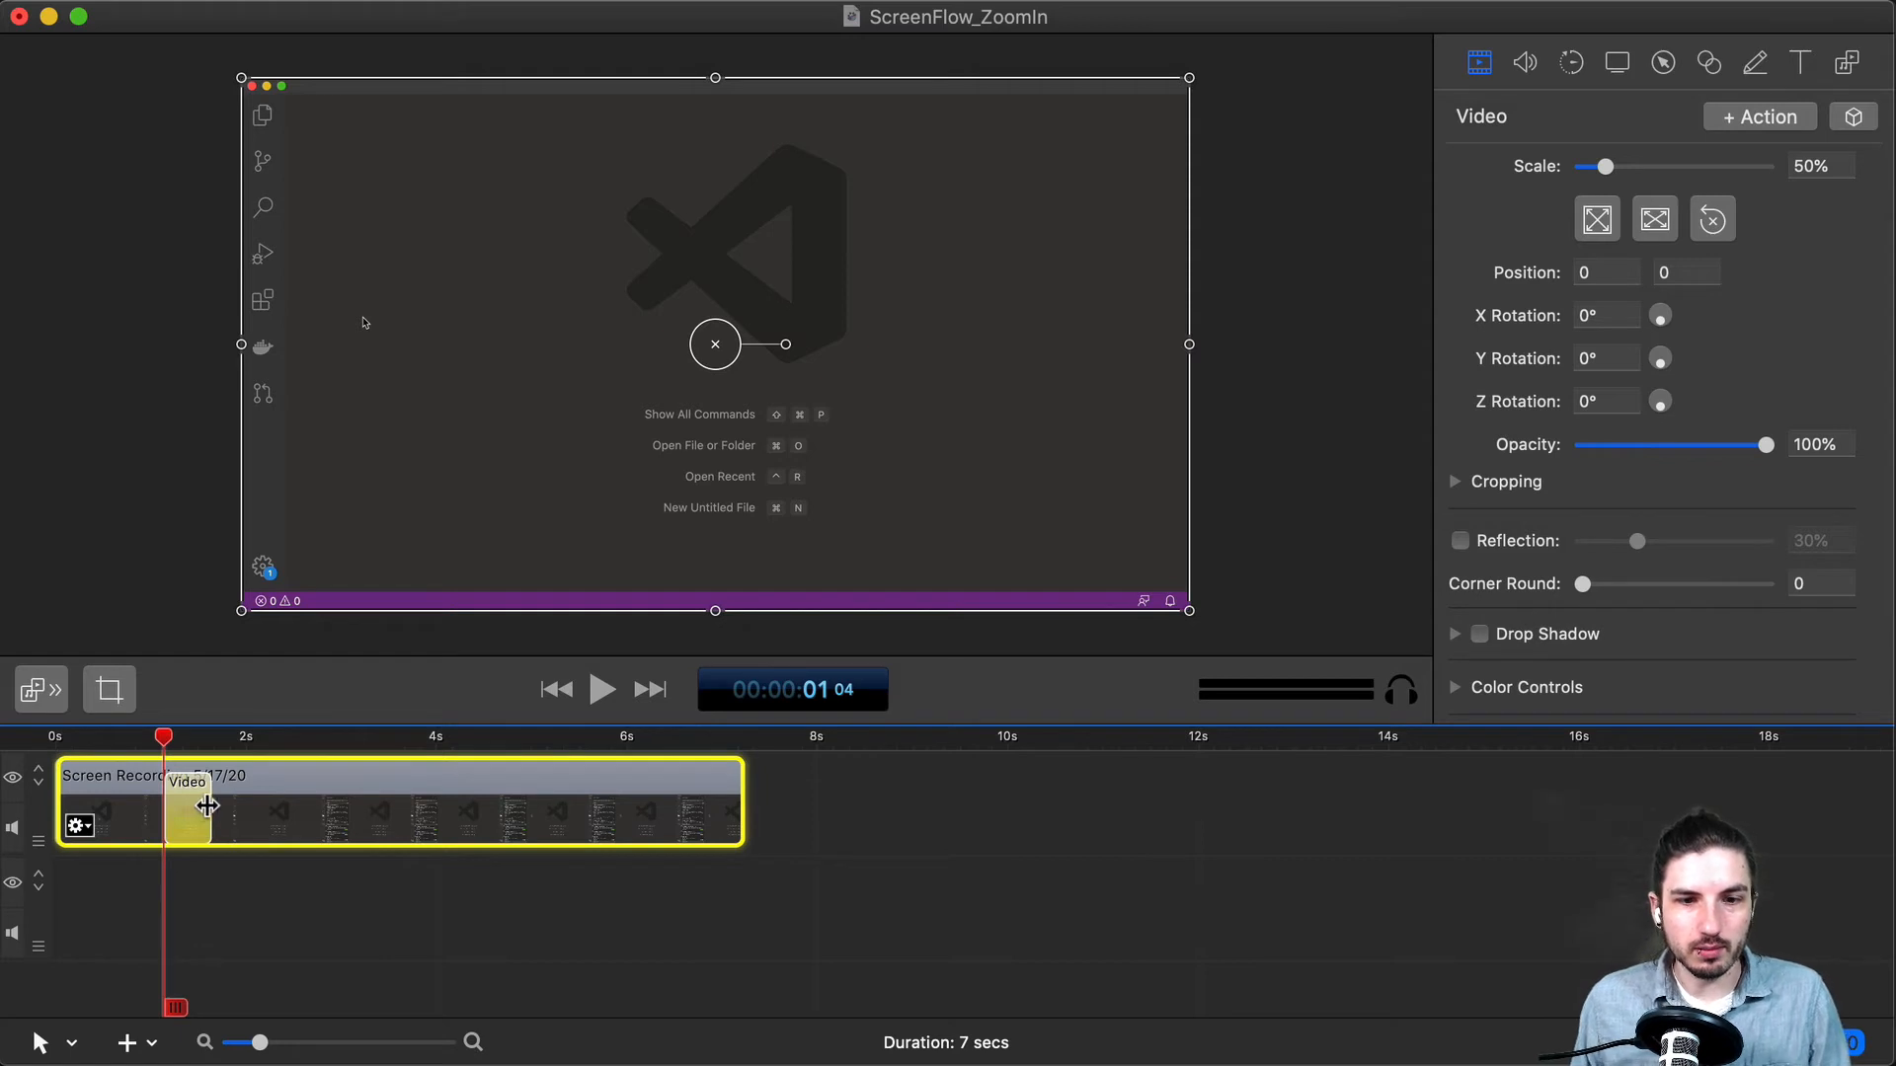
right_click(179, 805)
mouse_move(225, 823)
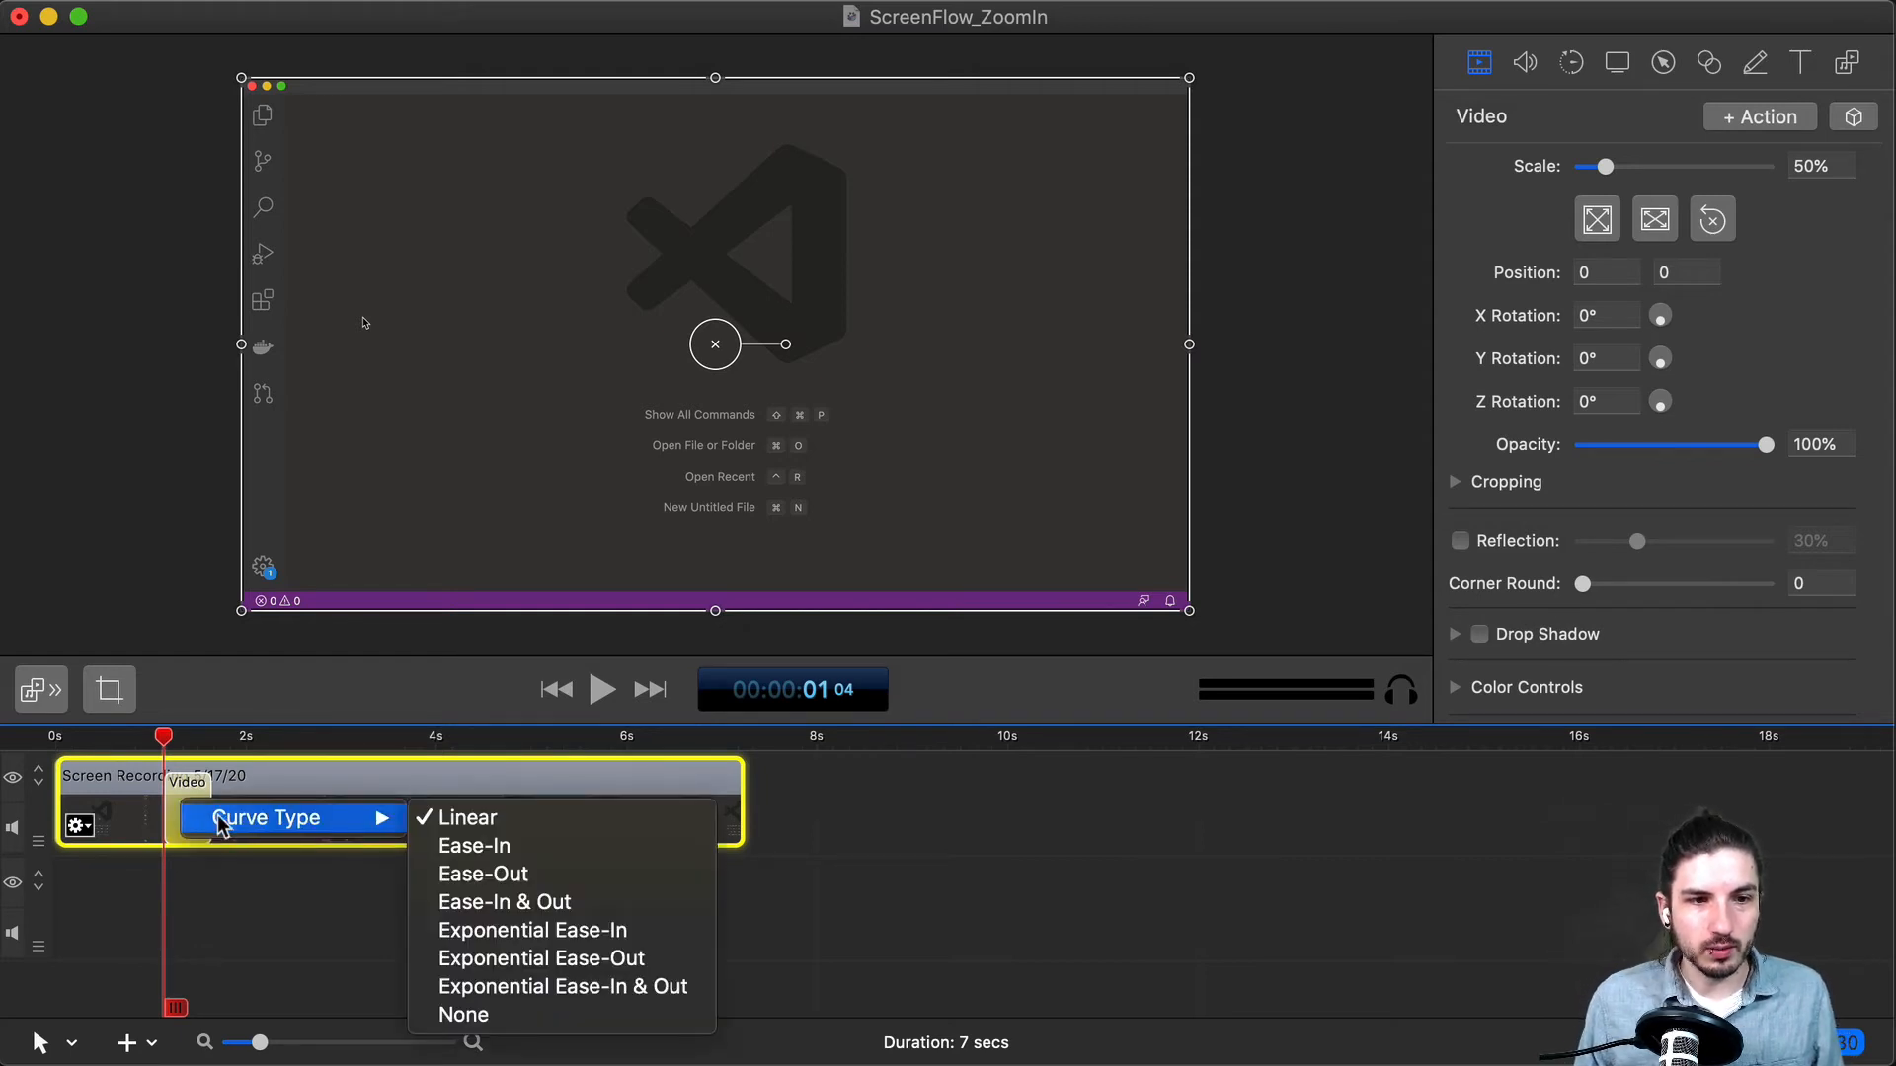
left_click(192, 797)
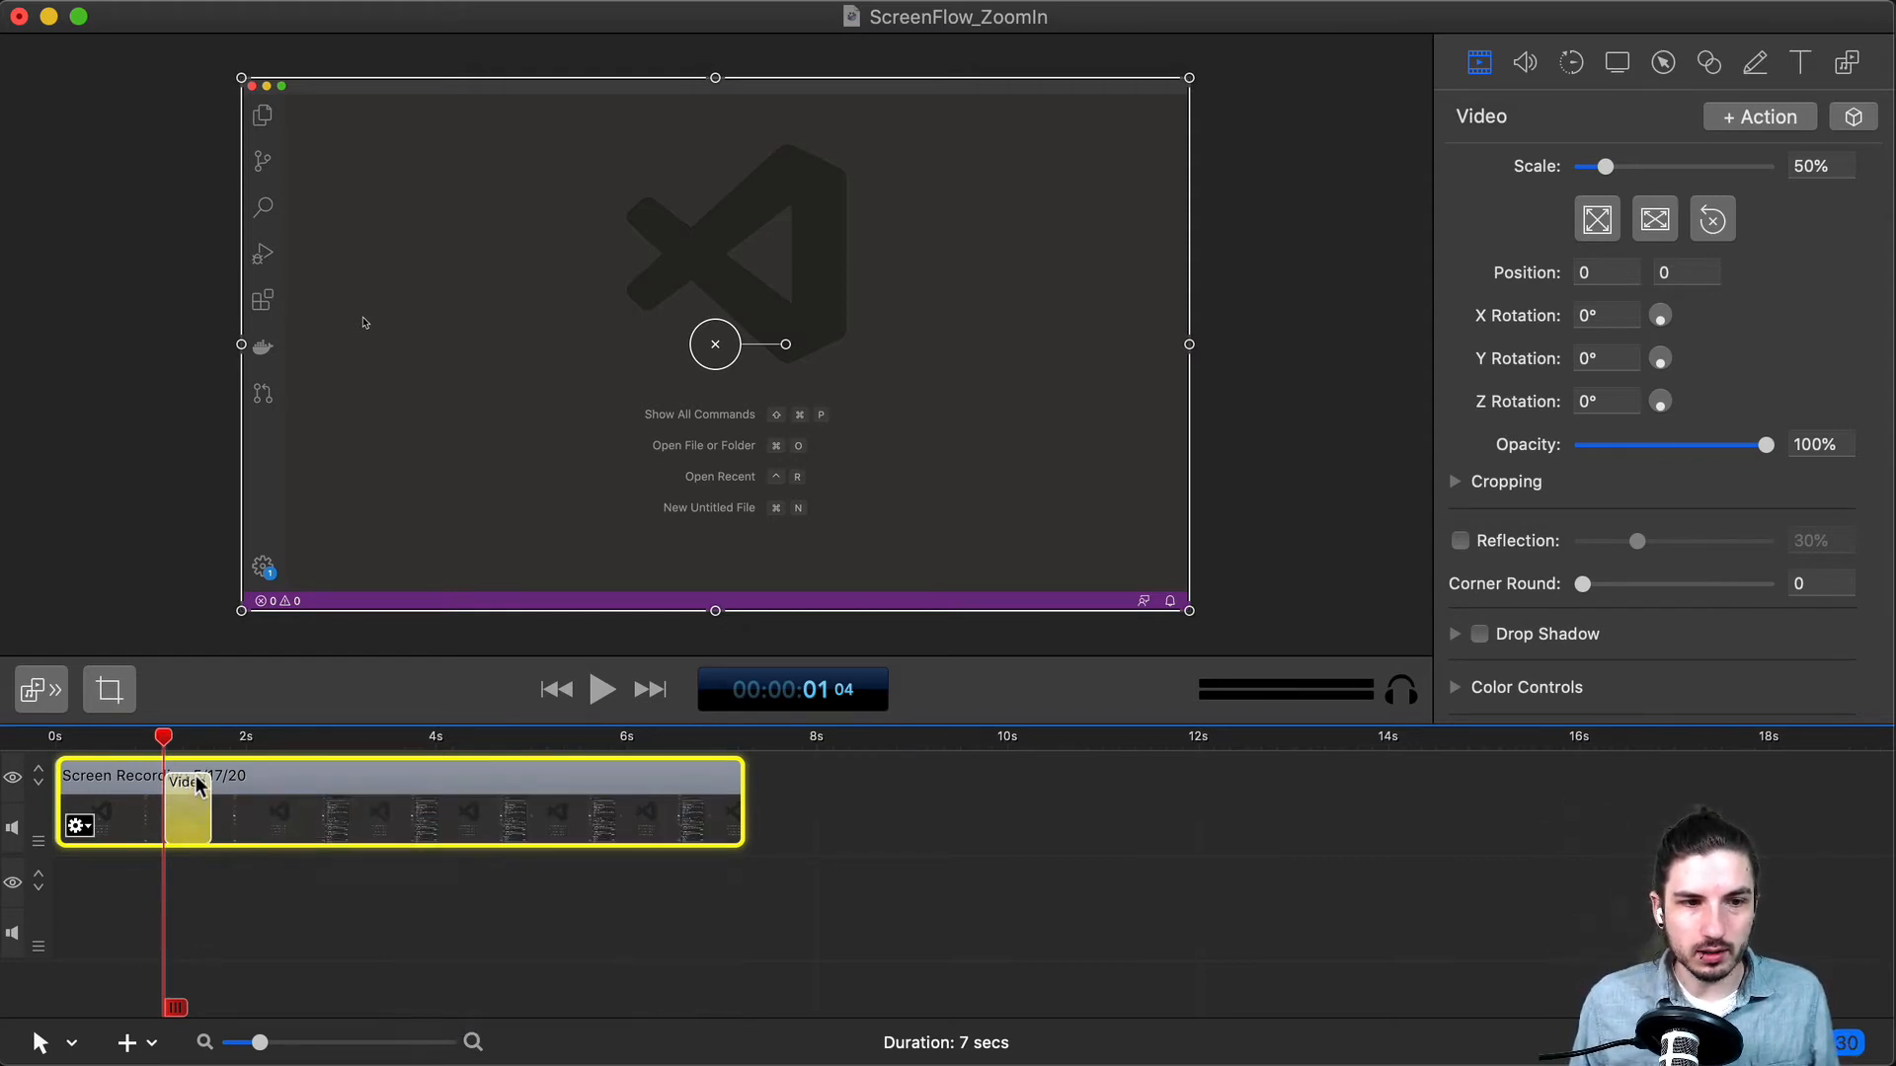
right_click(193, 800)
mouse_move(281, 813)
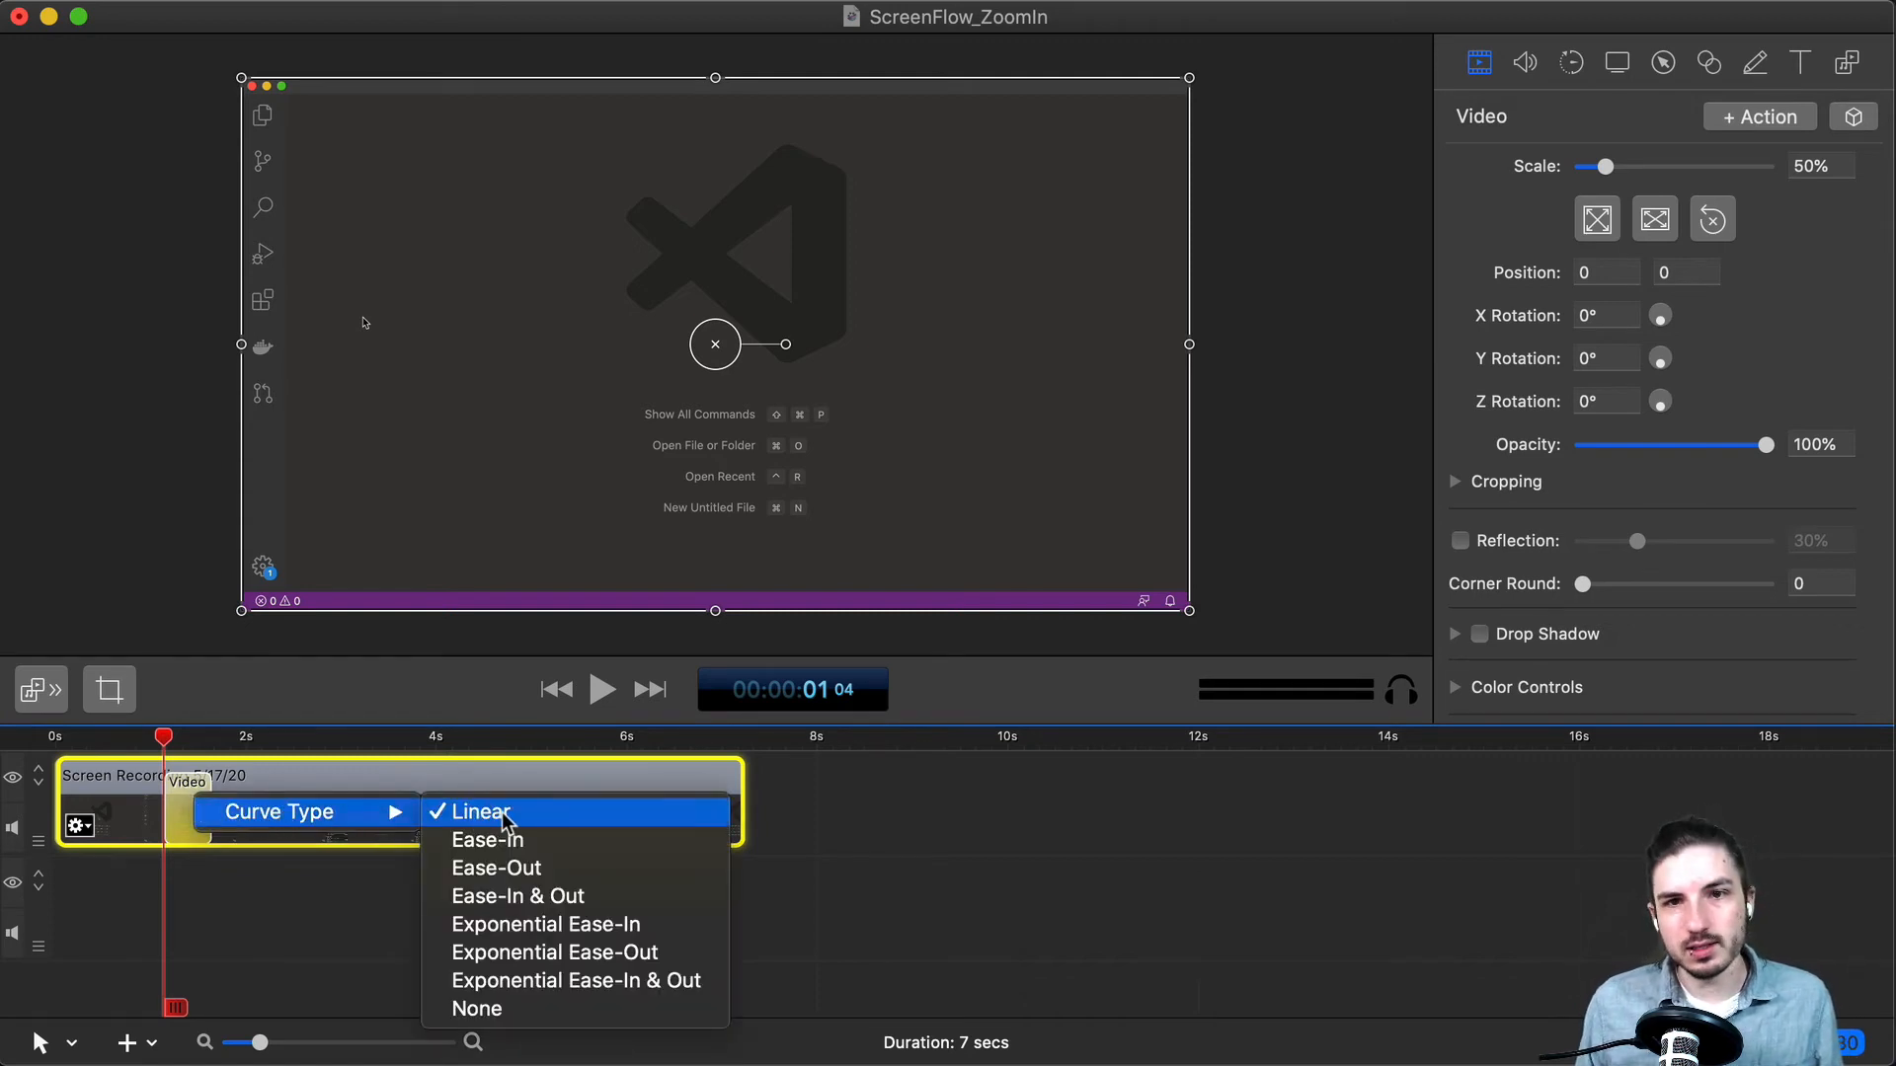
left_click(592, 895)
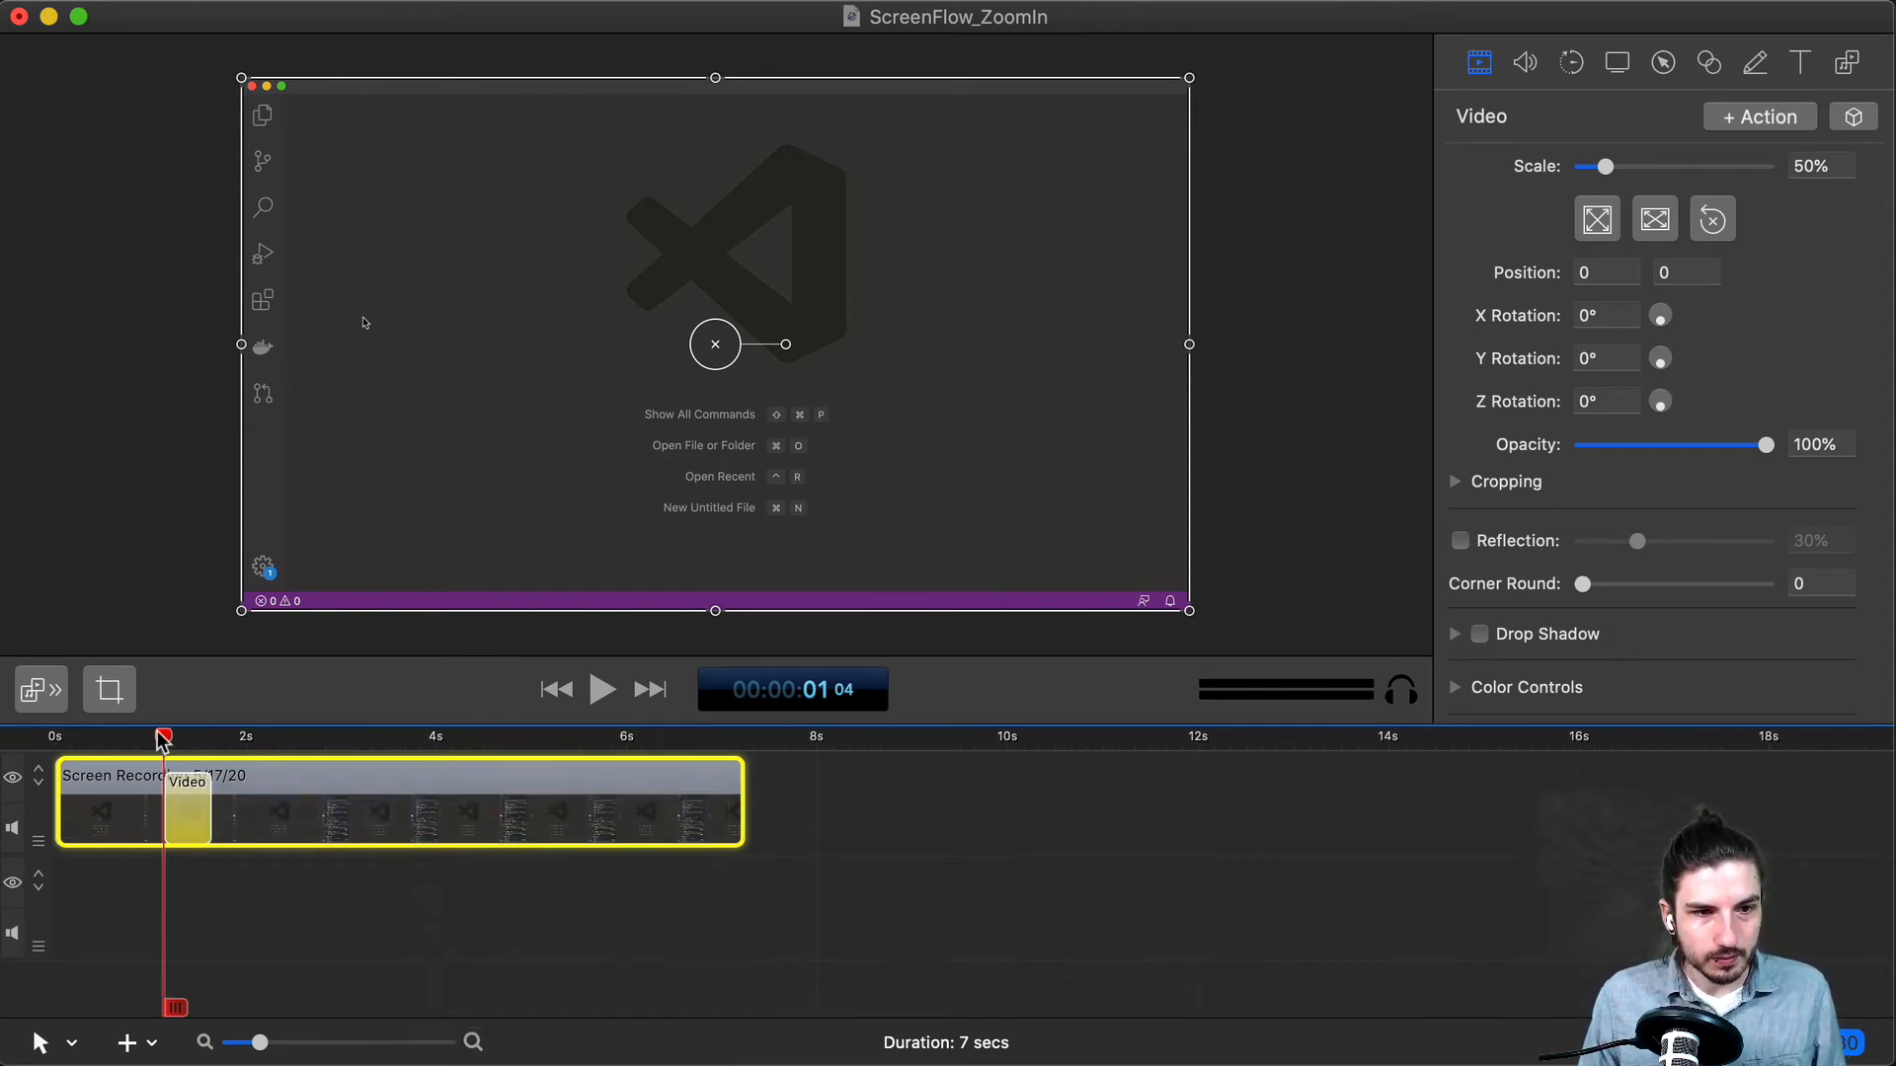
Play the timeline from the beginning again to check the eased zoom-in.
left_click_drag(164, 736, 56, 743)
key("space")
left_click(527, 952)
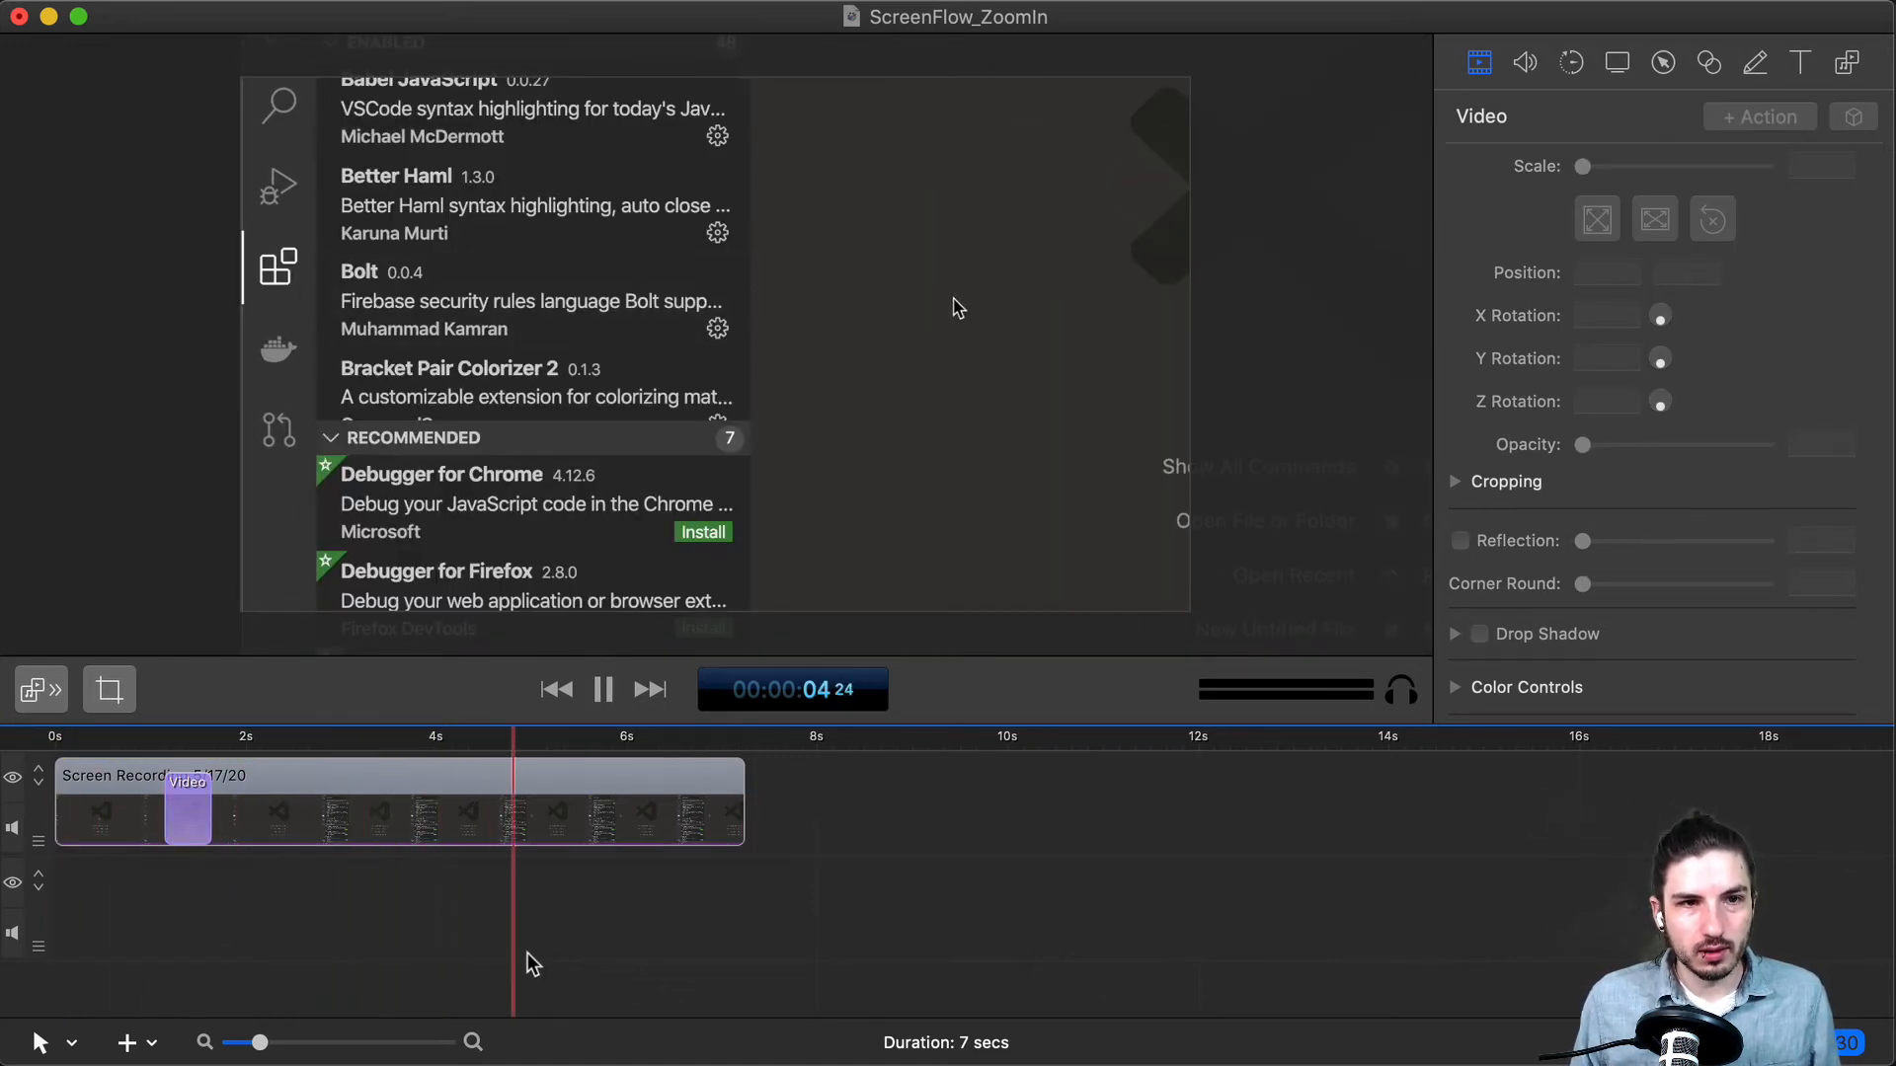
key("space")
Add a video snapback action to the screen recording clip at 00:00:03;24 to zoom back out.
left_click_drag(531, 739, 164, 745)
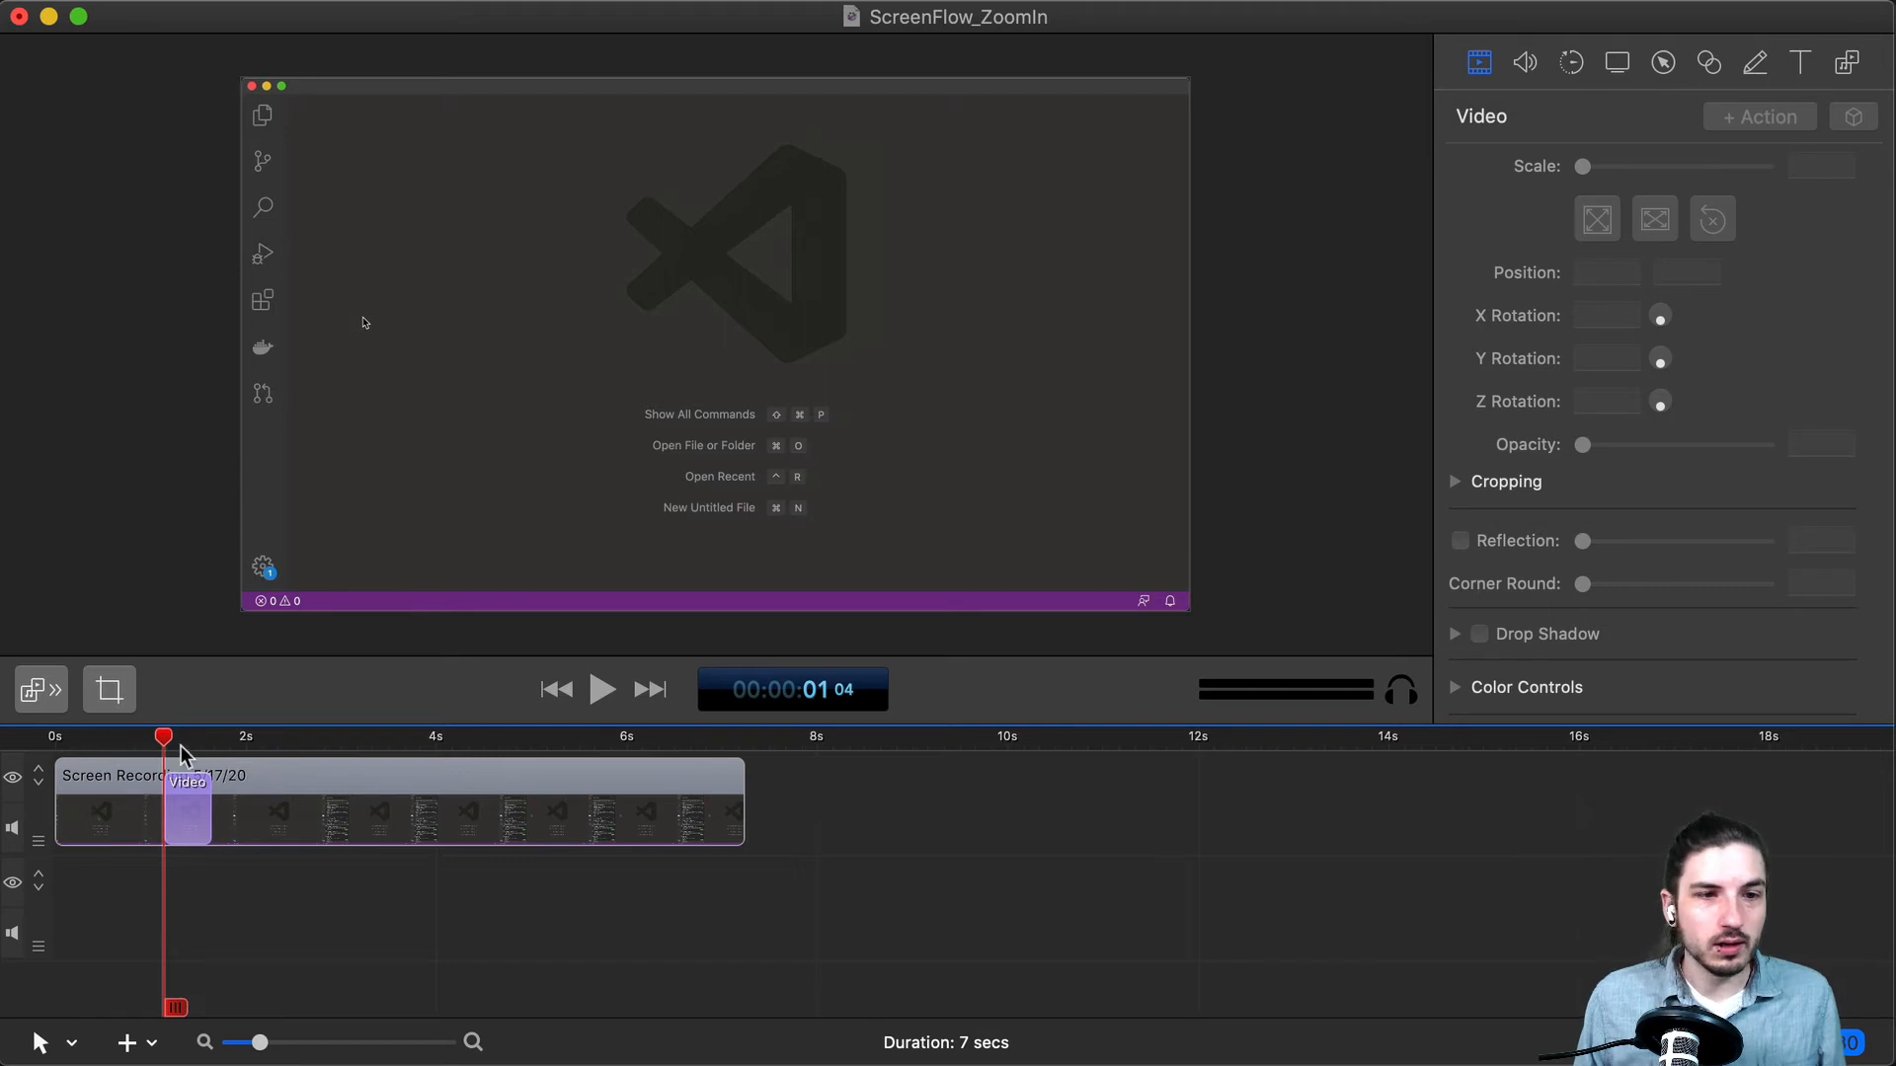
left_click_drag(191, 748, 420, 747)
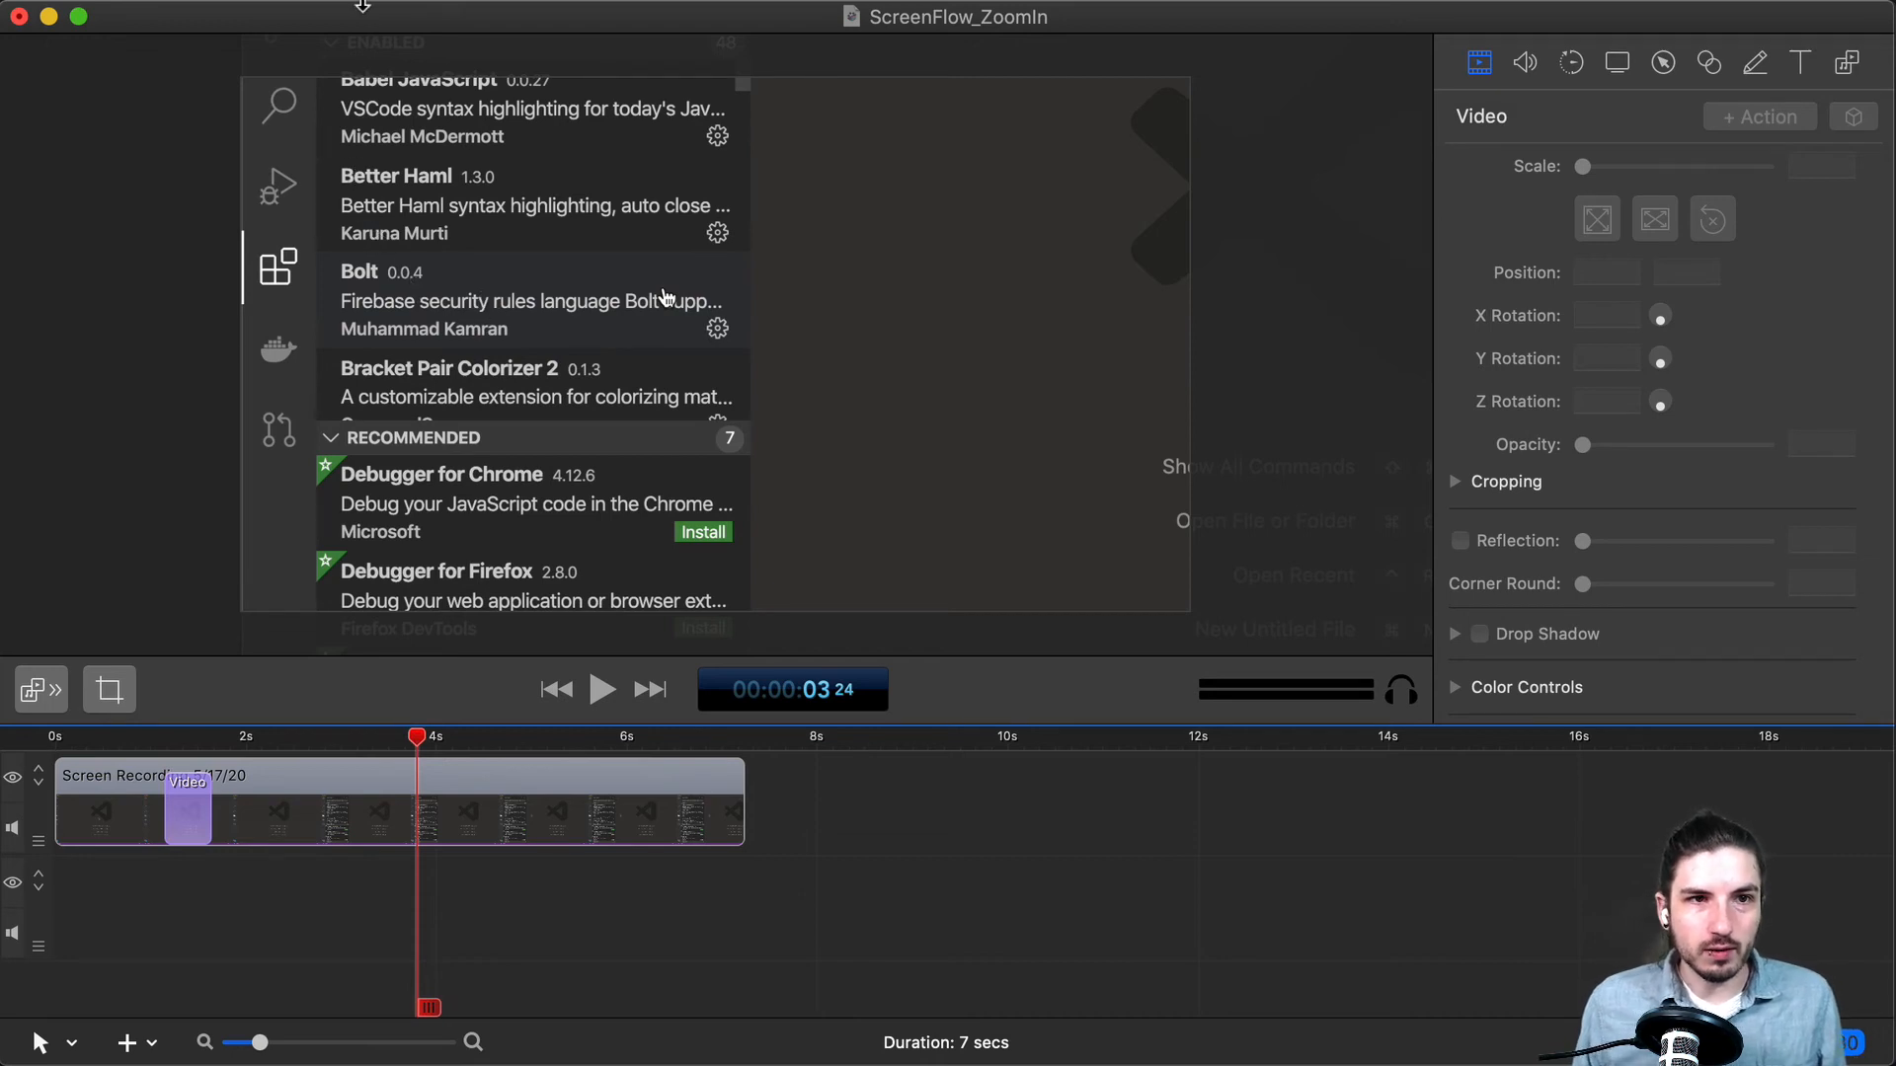
mouse_move(326, 6)
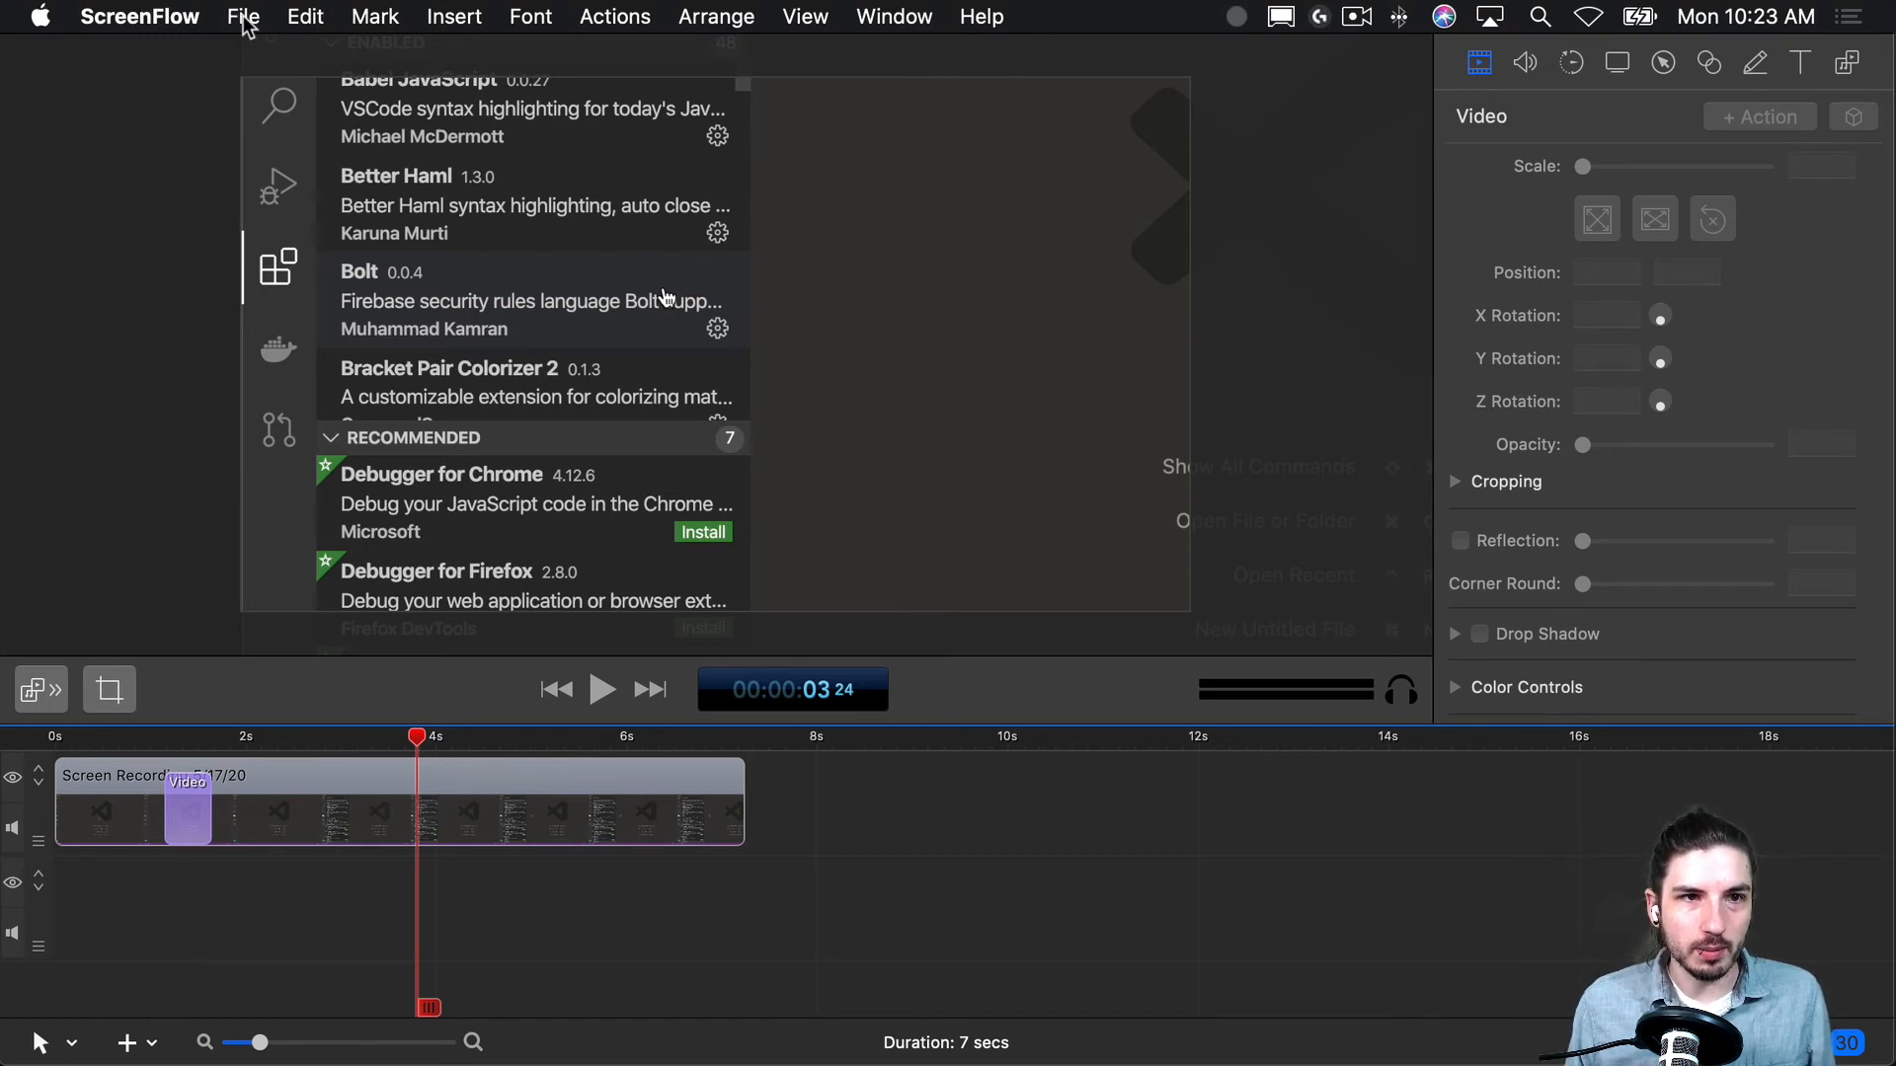
left_click(466, 20)
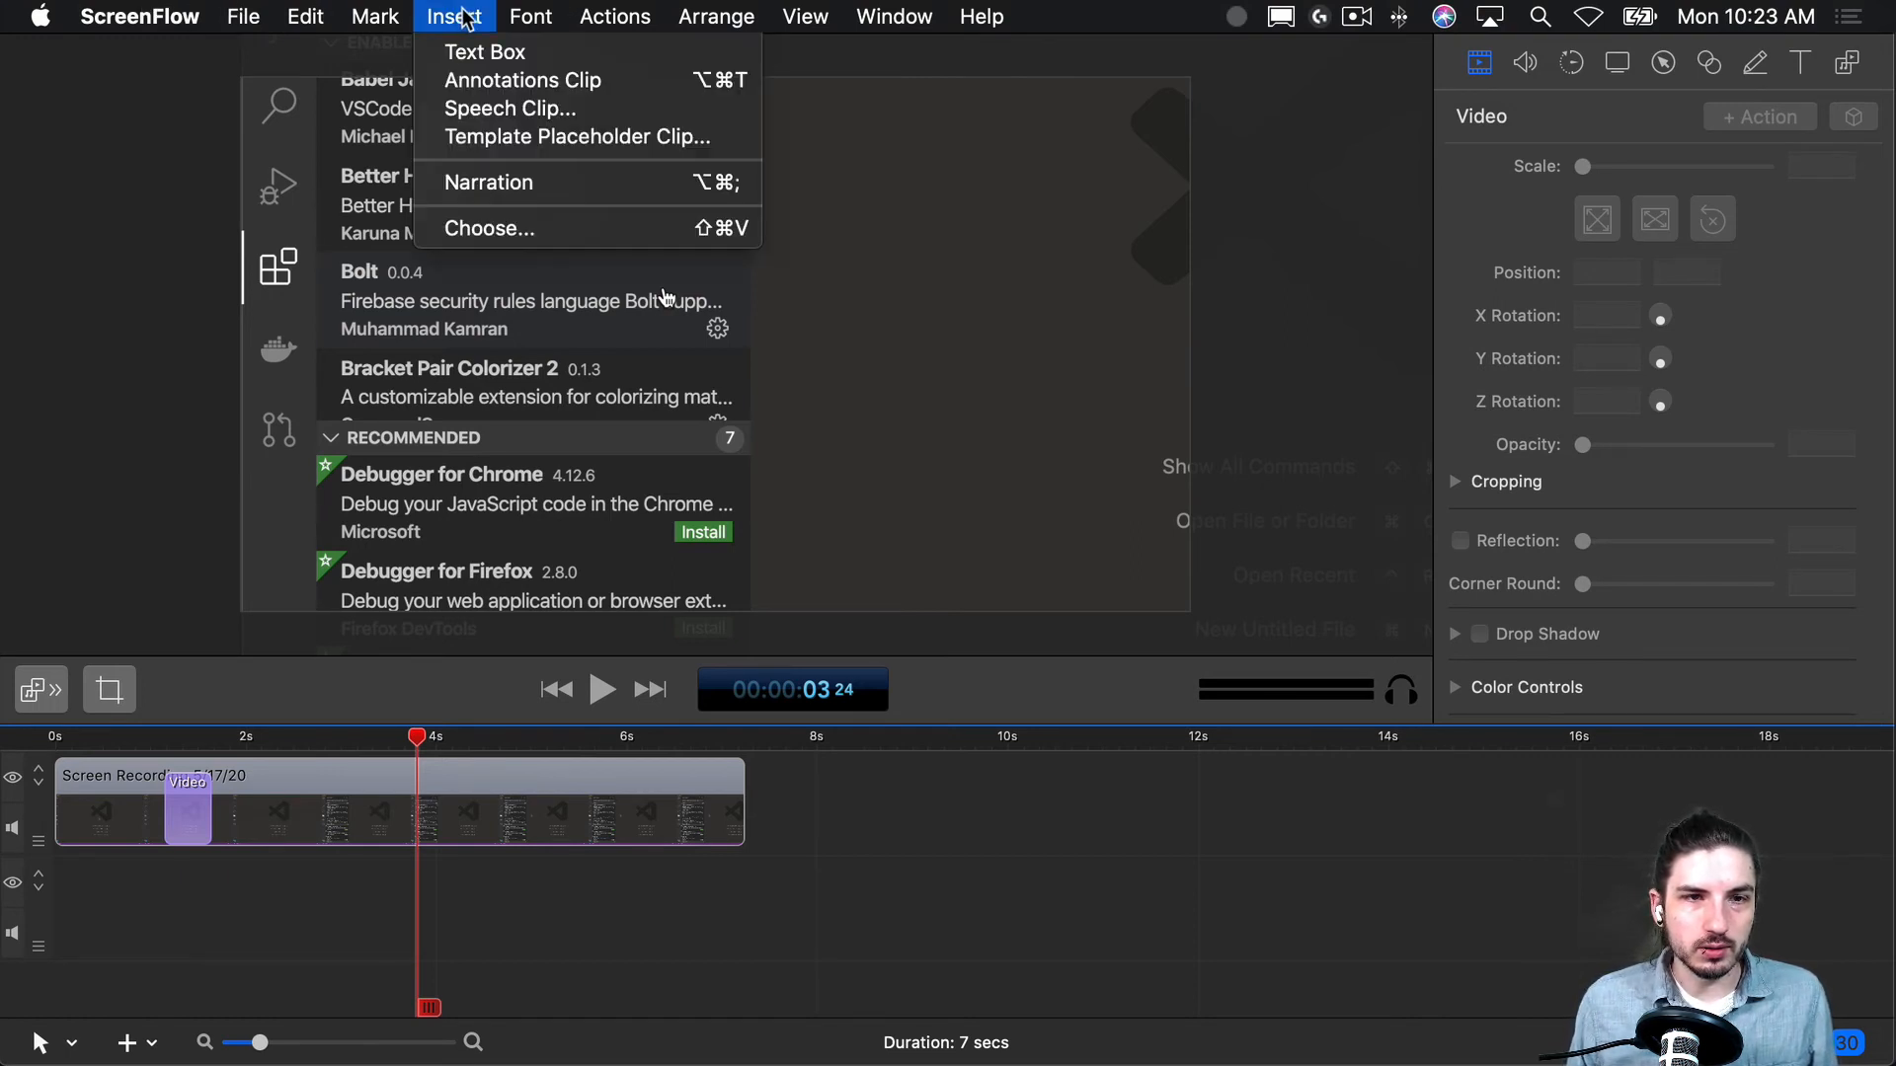
mouse_move(658, 17)
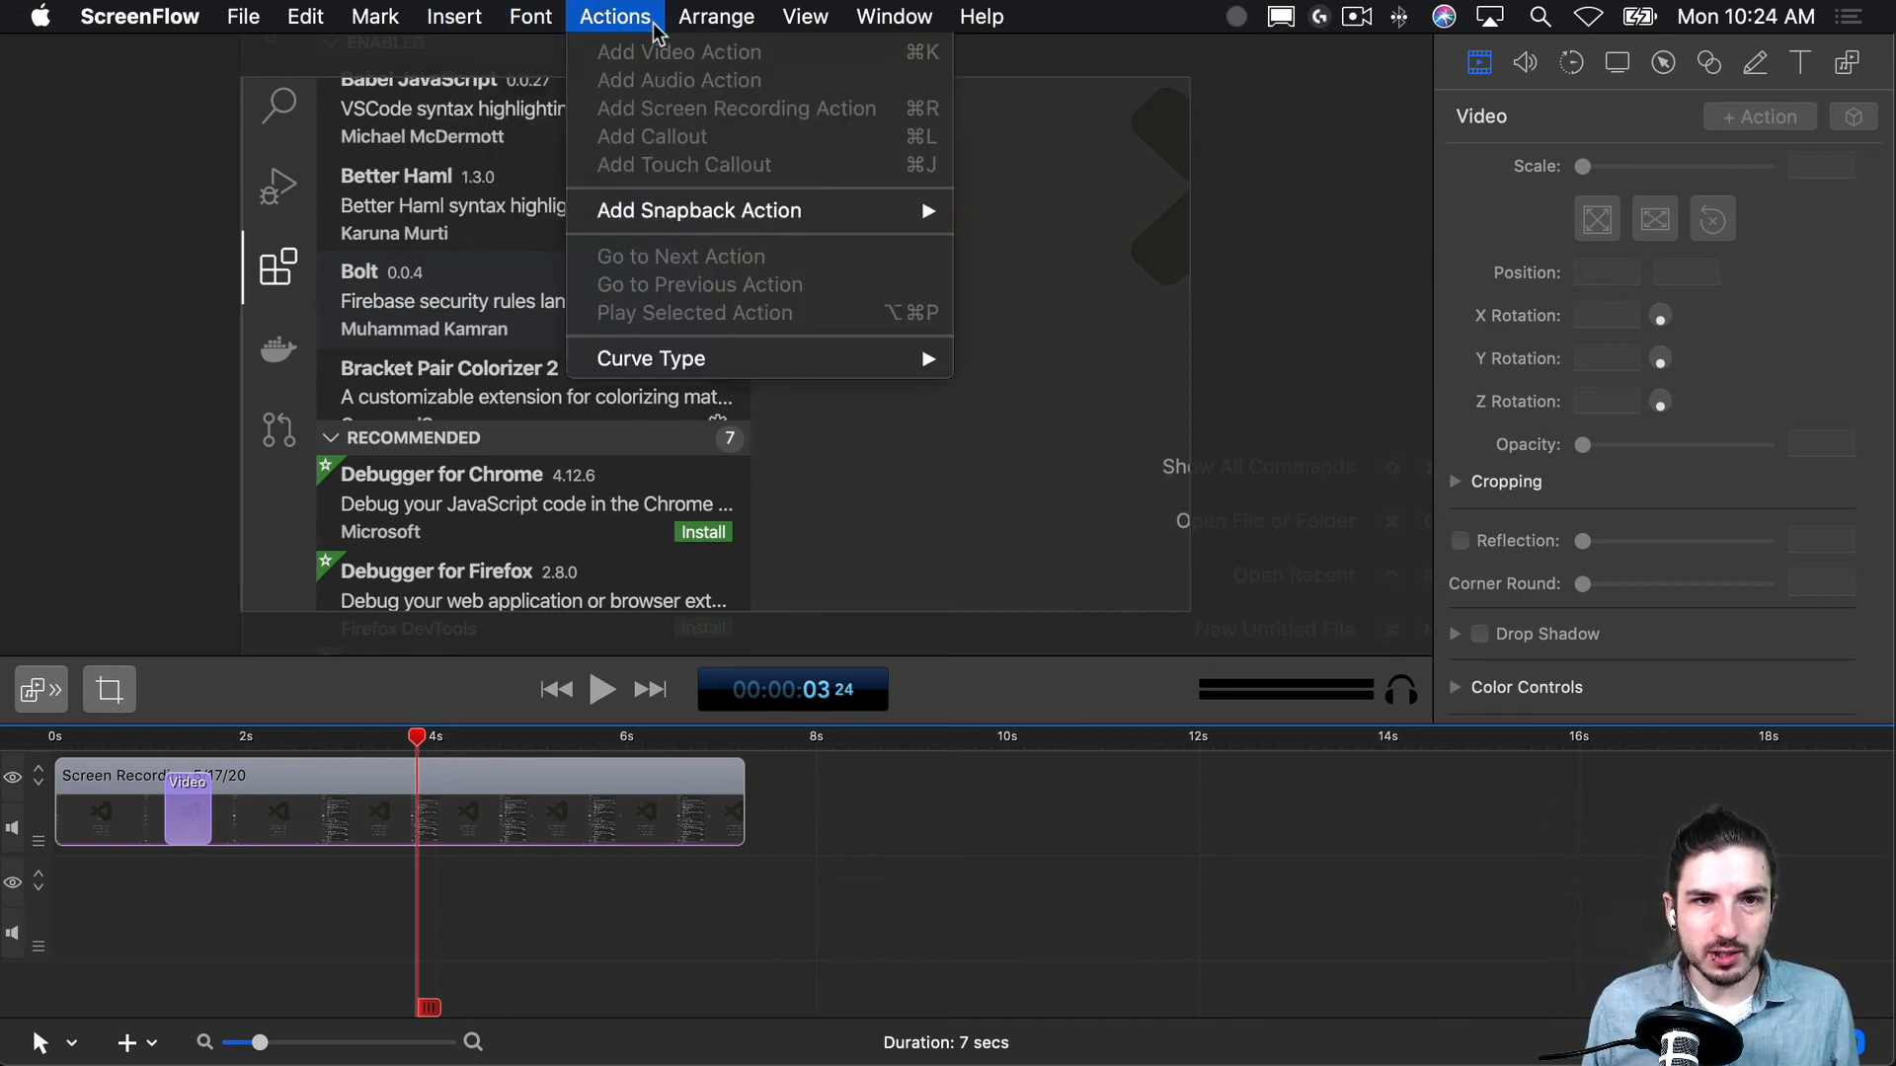
mouse_move(699, 216)
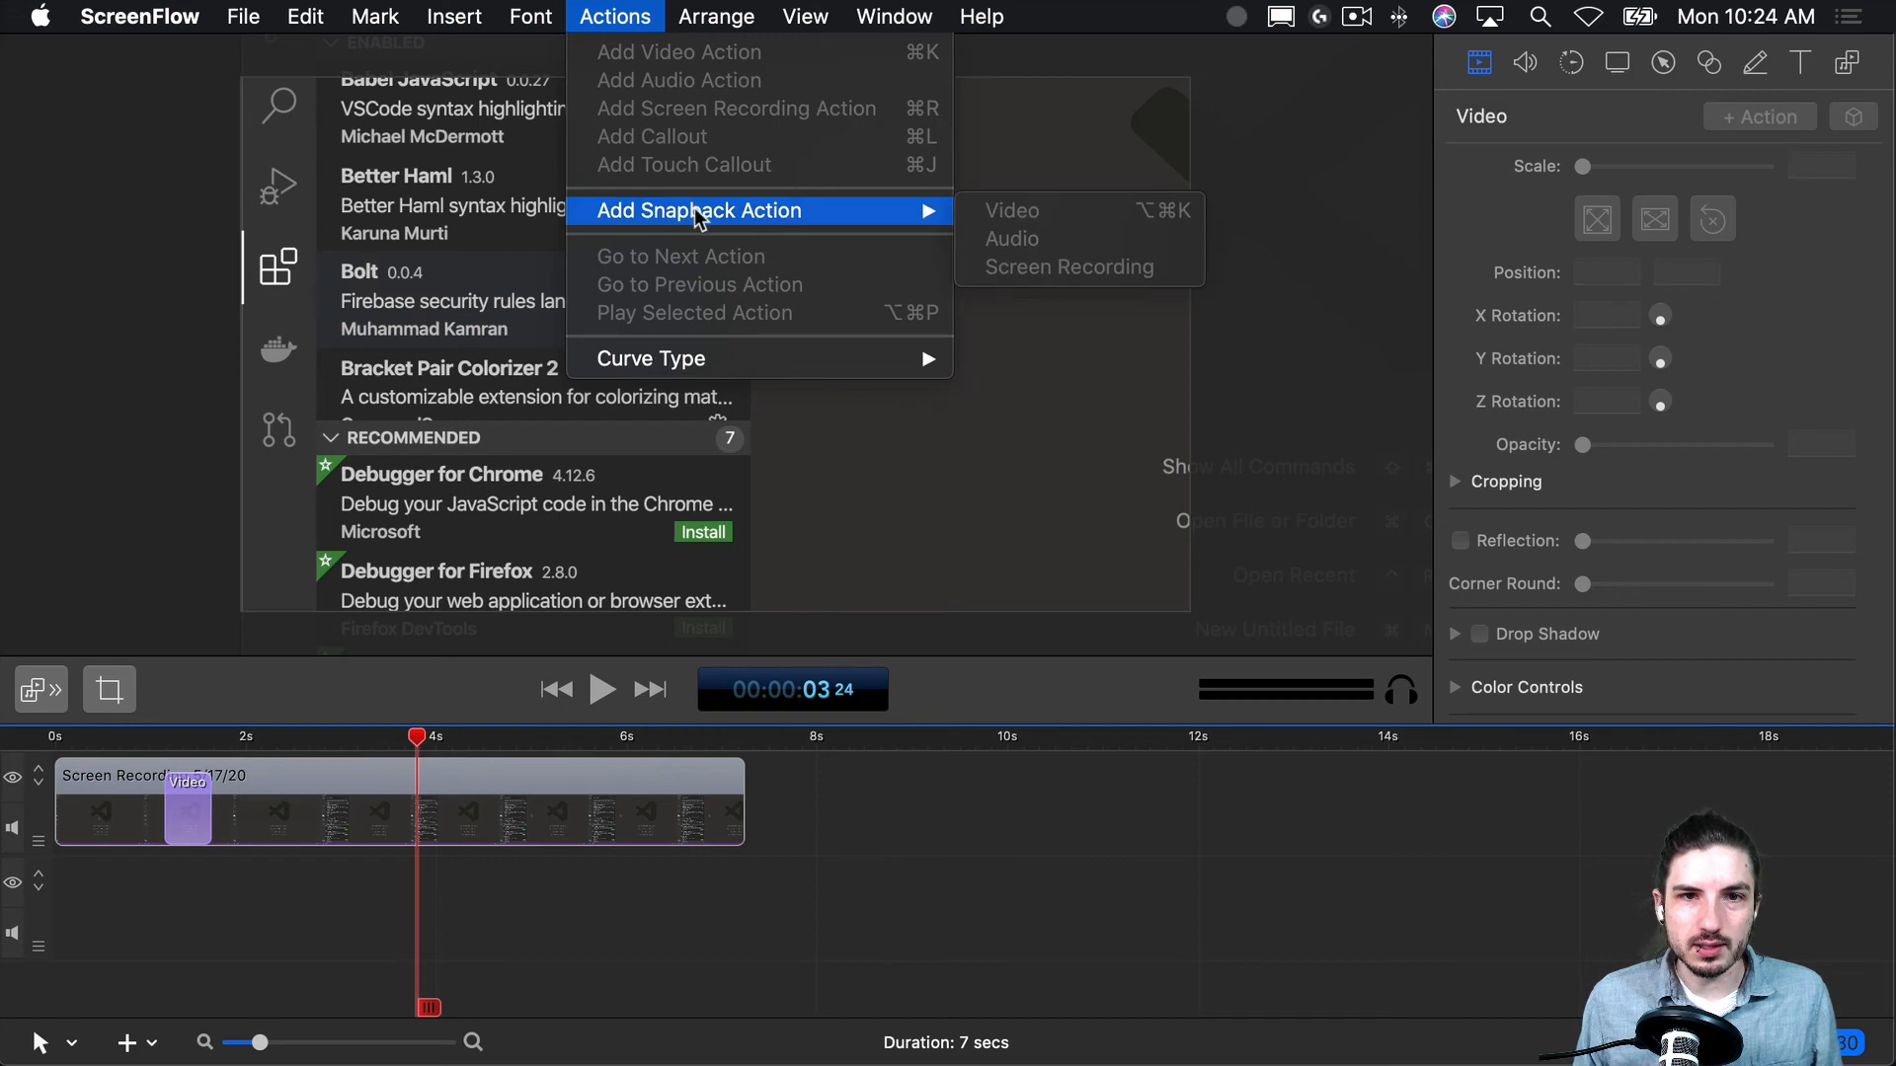
left_click(468, 782)
left_click(456, 779)
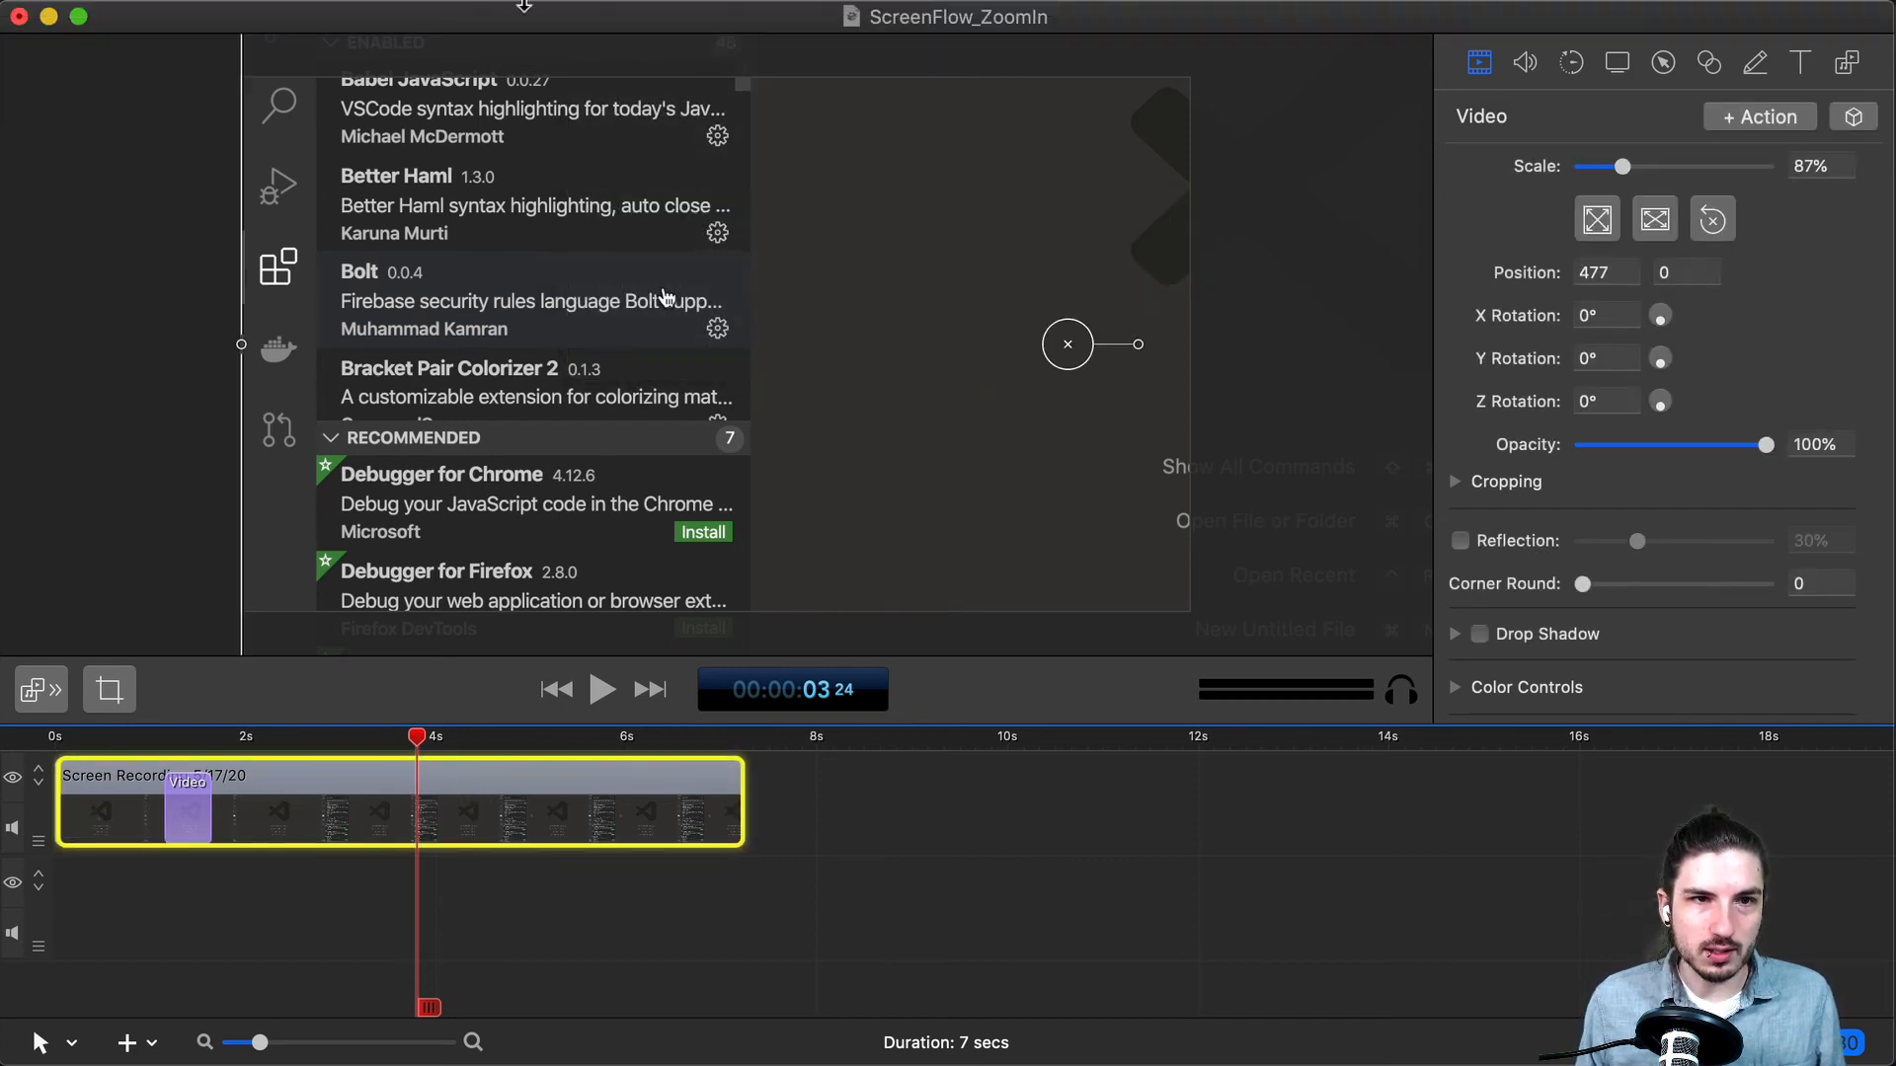
mouse_move(513, 6)
left_click(619, 16)
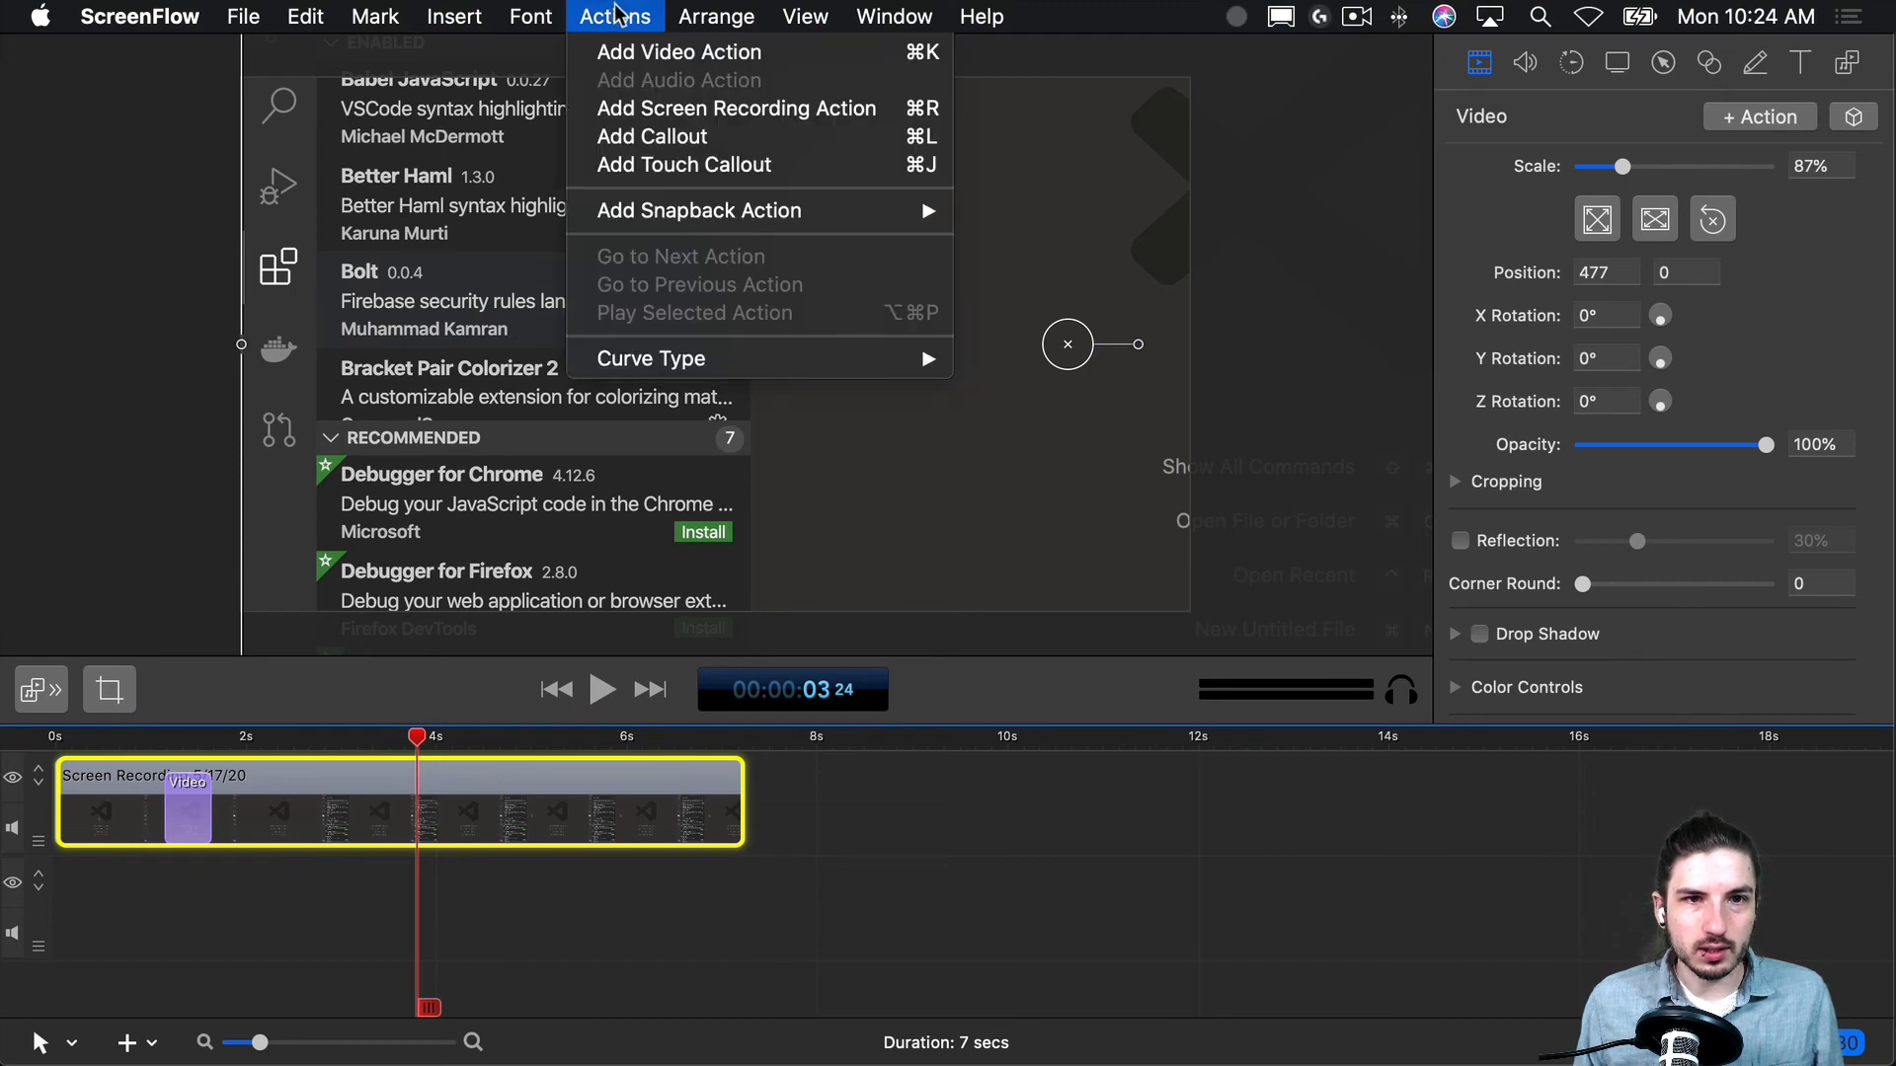
mouse_move(769, 215)
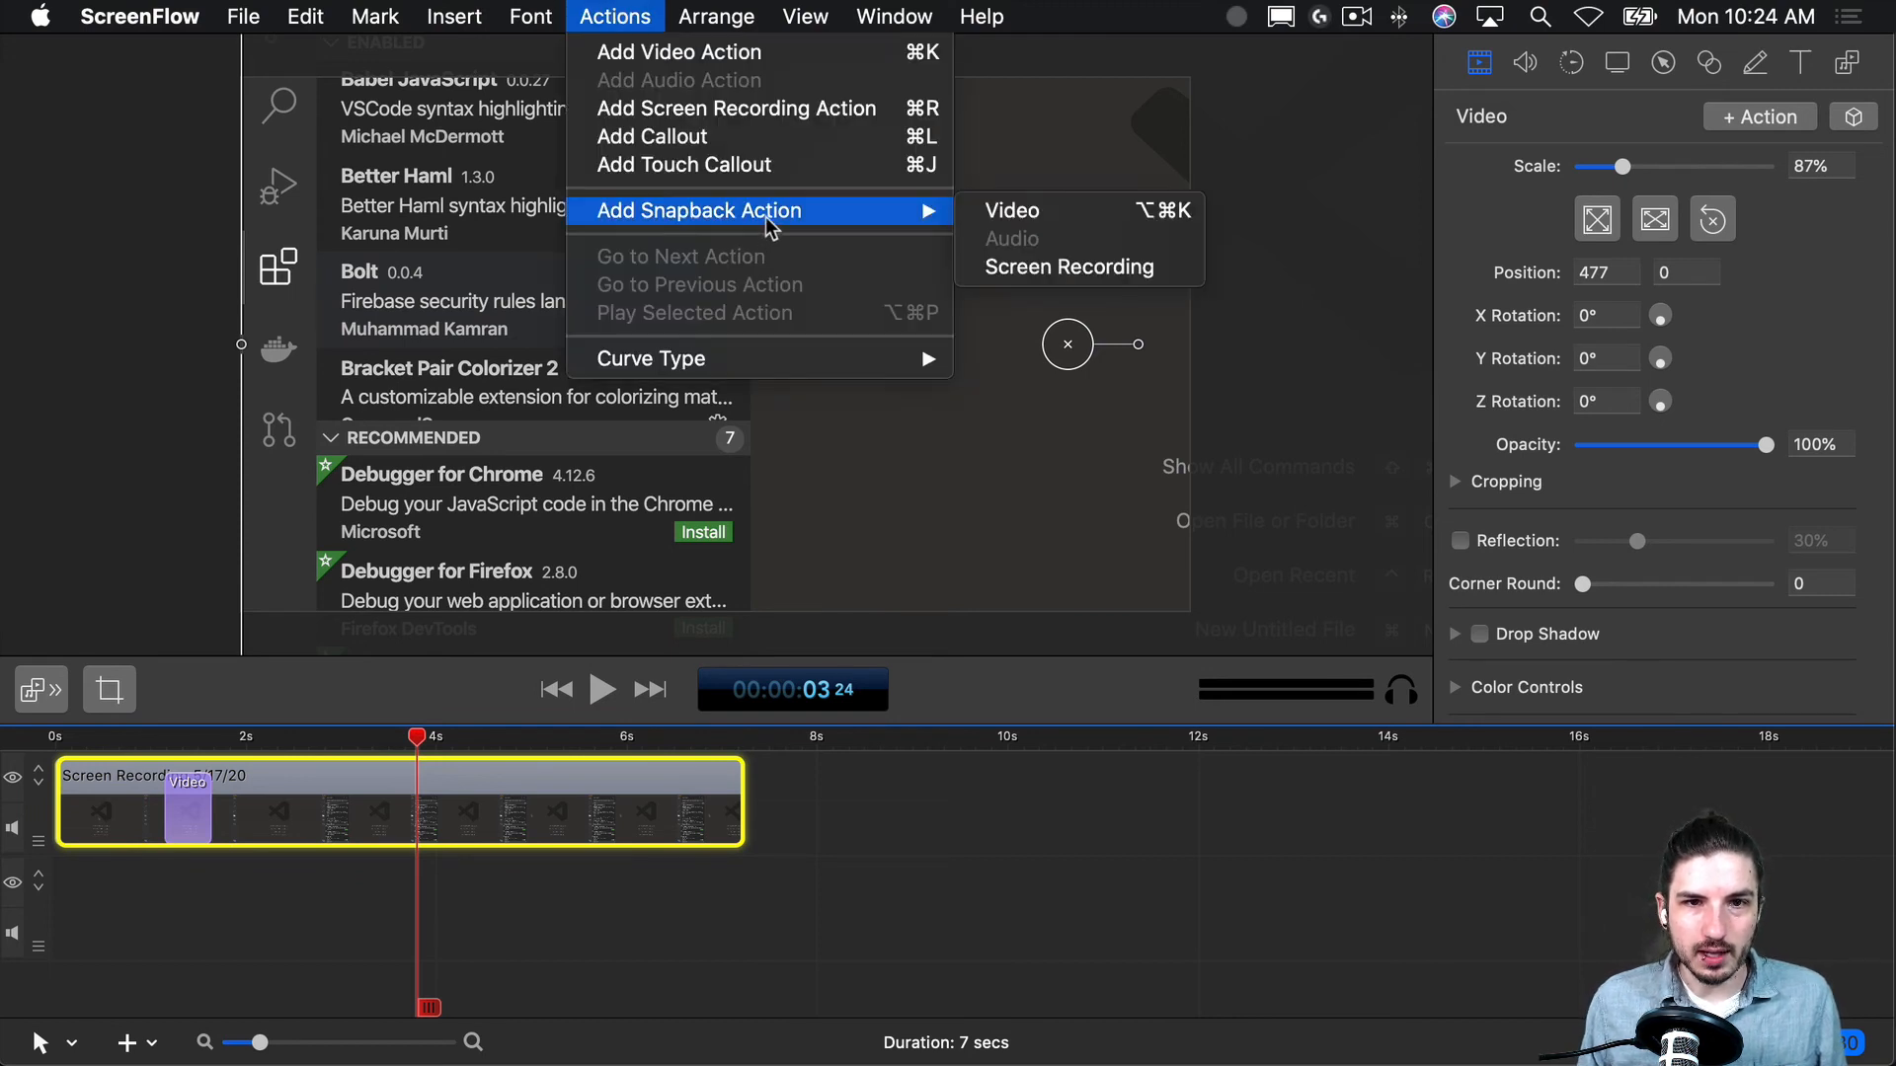
left_click(1100, 210)
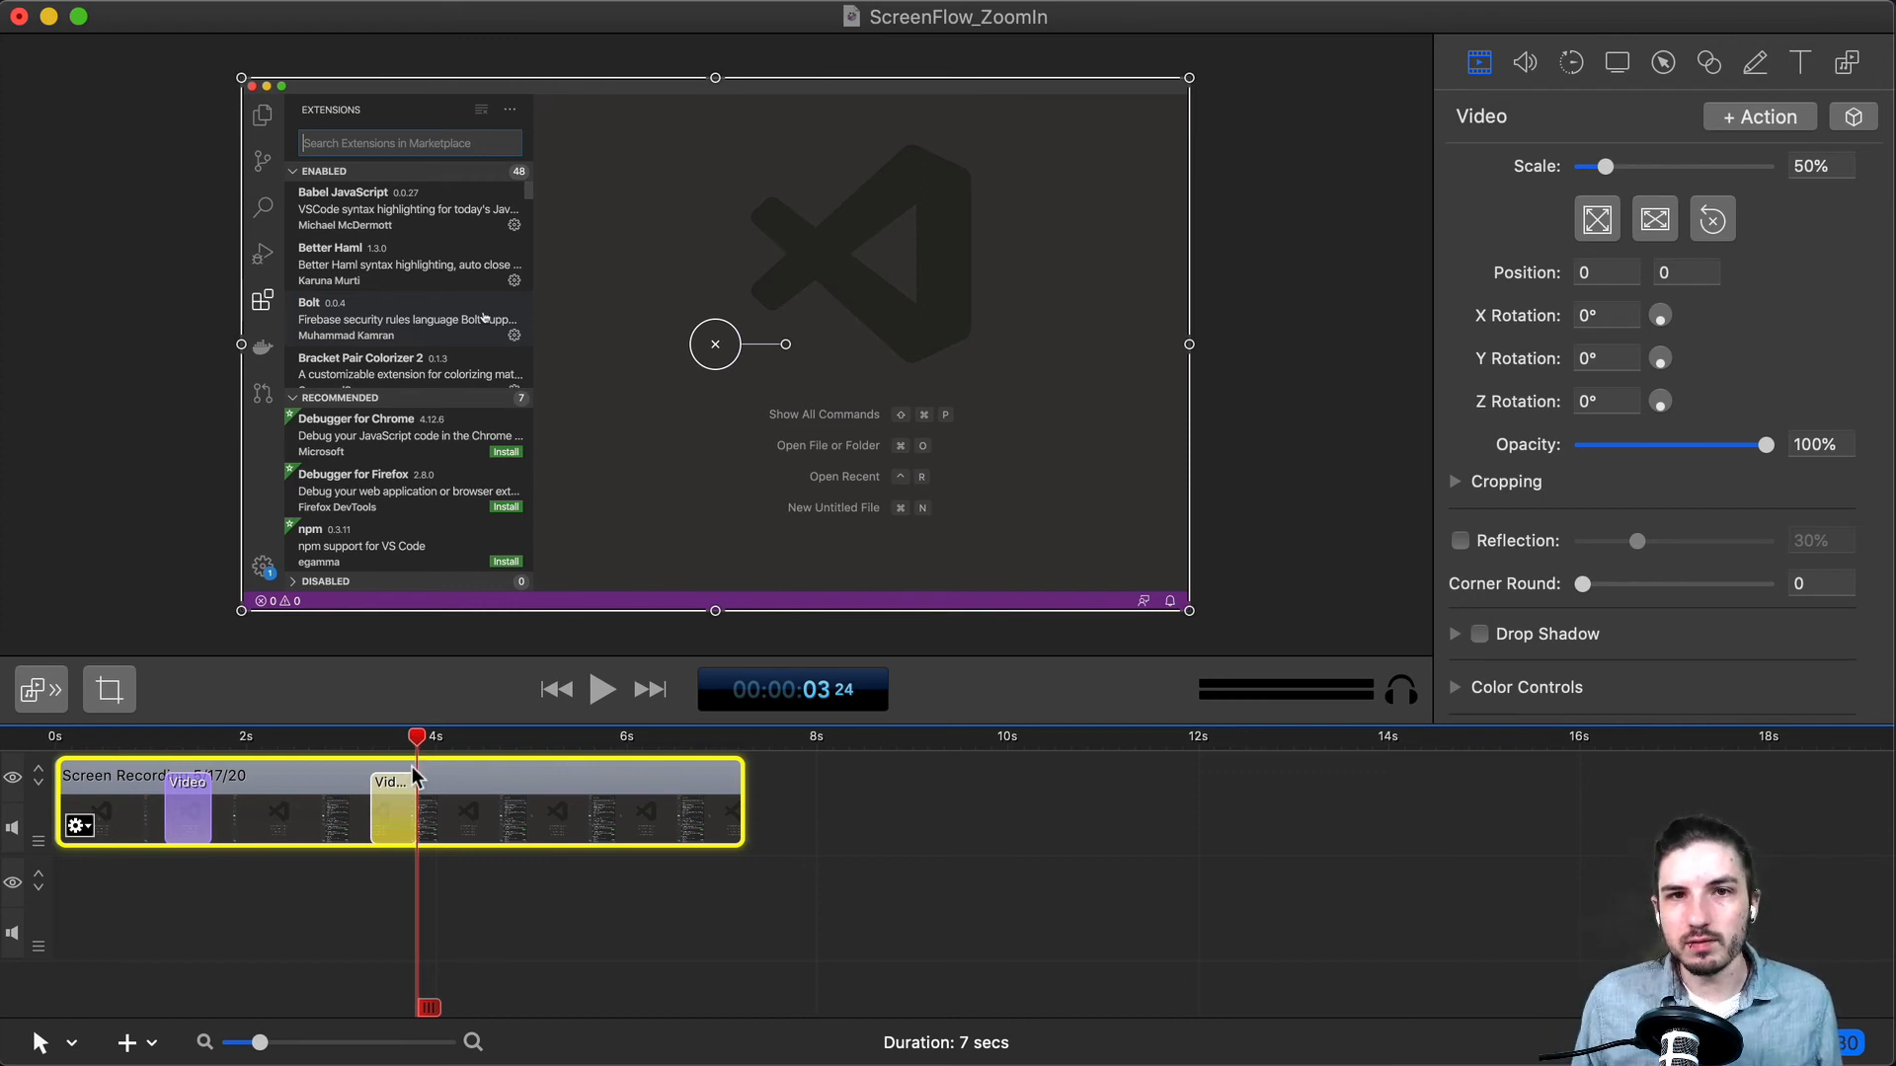
Set the snapback action's curve type to Ease-In & Out.
mouse_move(418, 739)
left_mouse_down()
mouse_move(325, 744)
mouse_move(416, 748)
left_mouse_up()
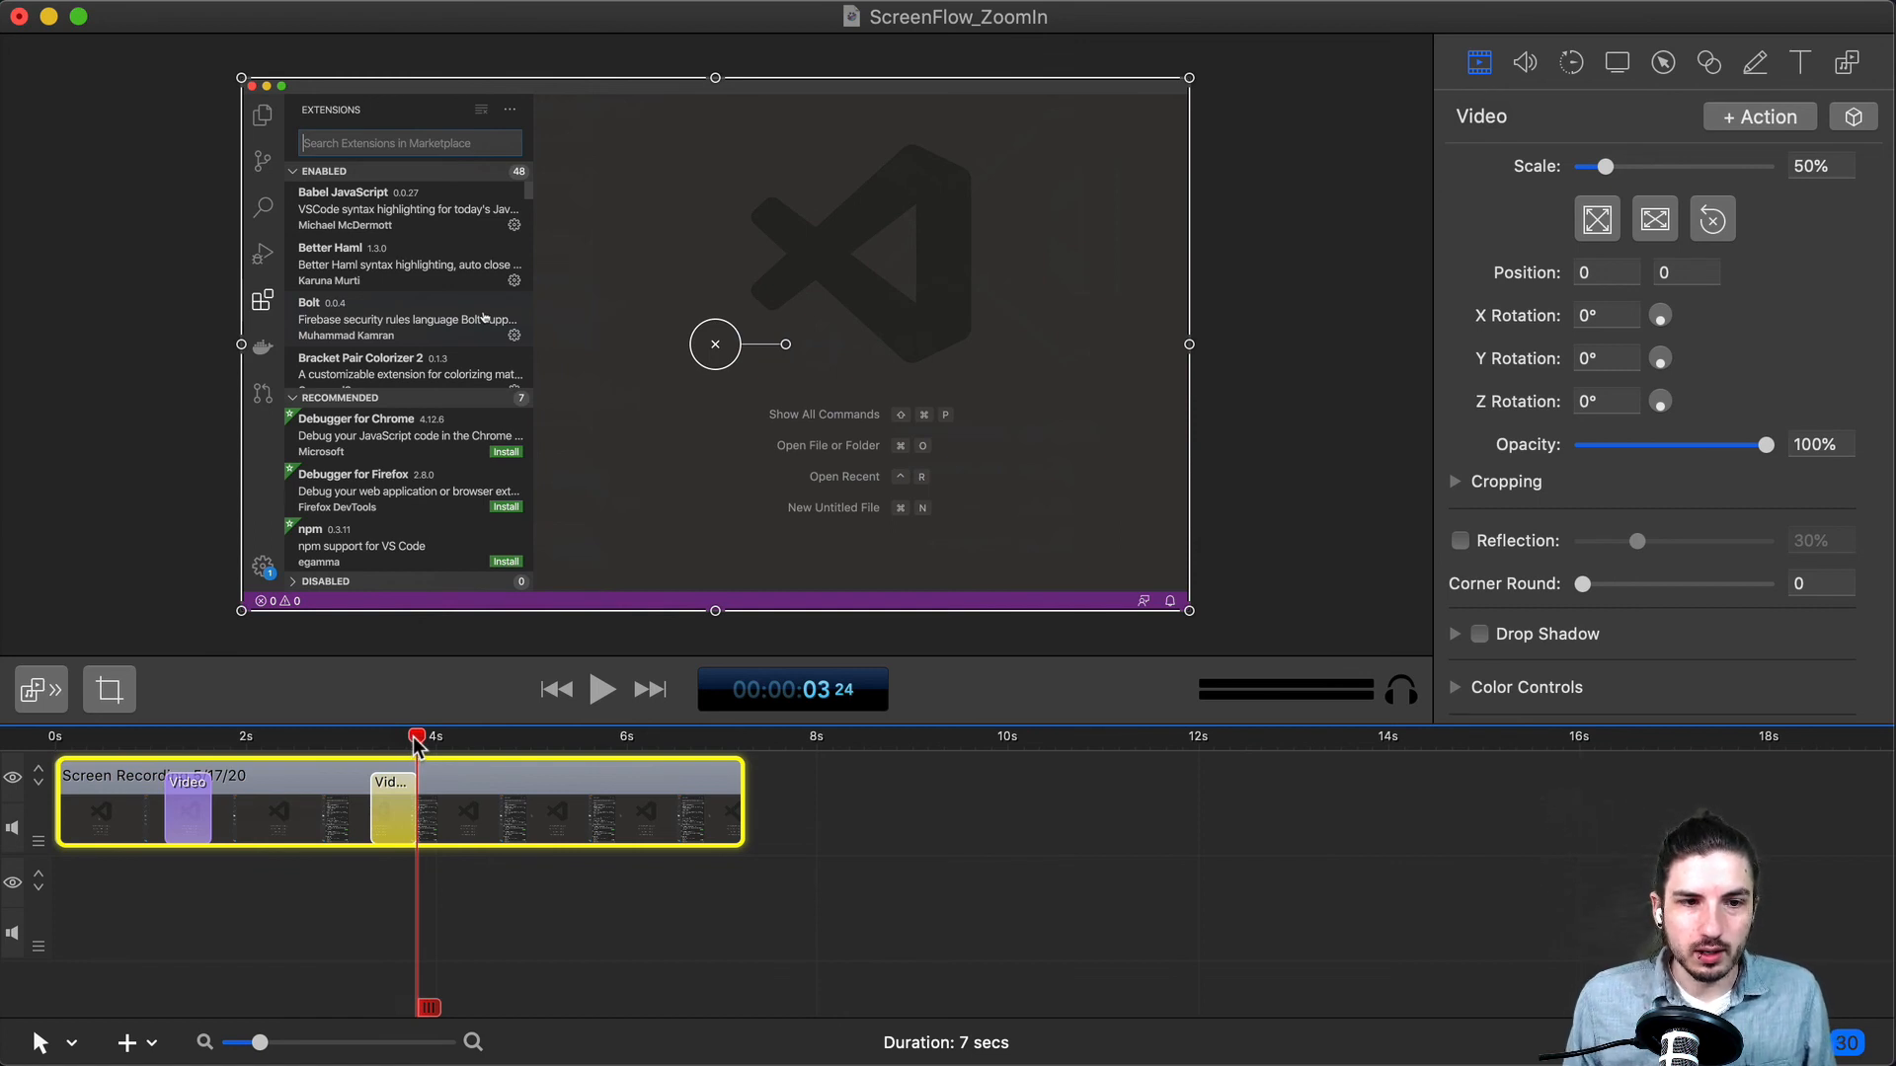
right_click(399, 810)
mouse_move(430, 816)
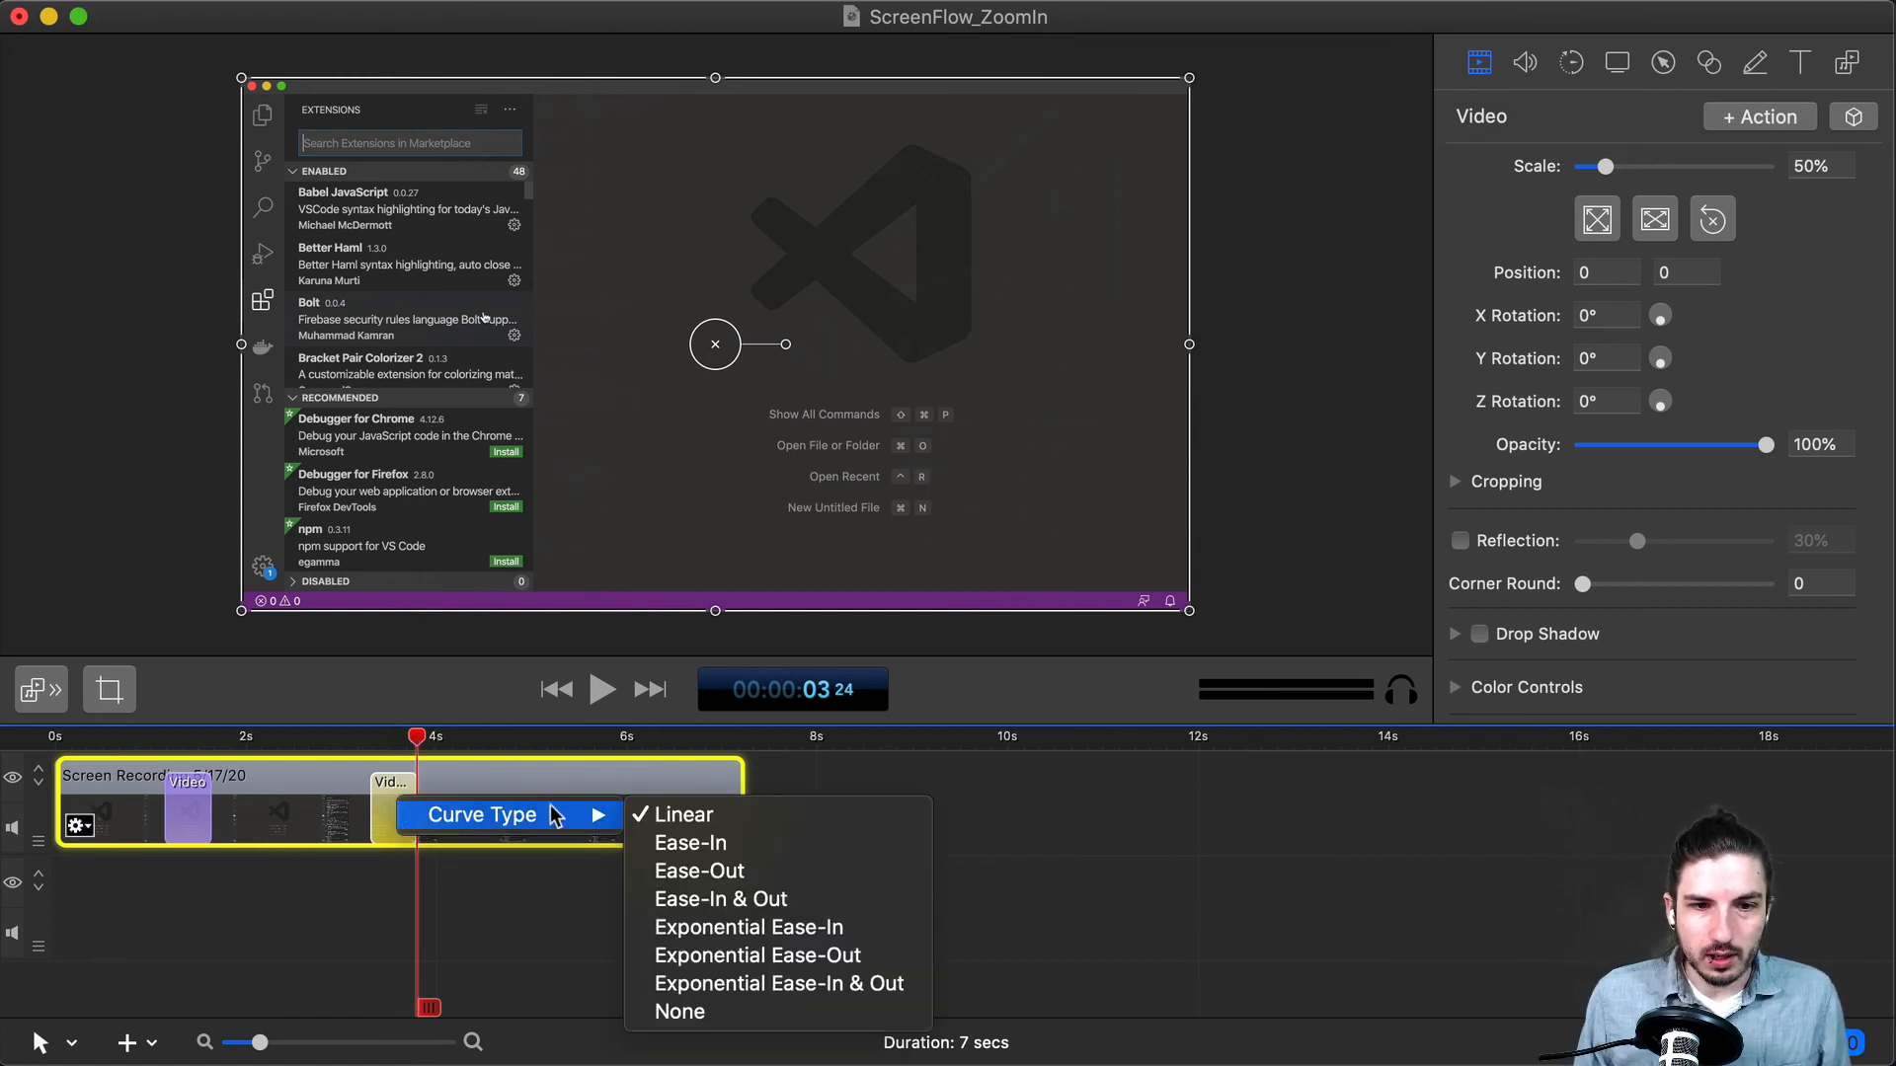
left_click(836, 905)
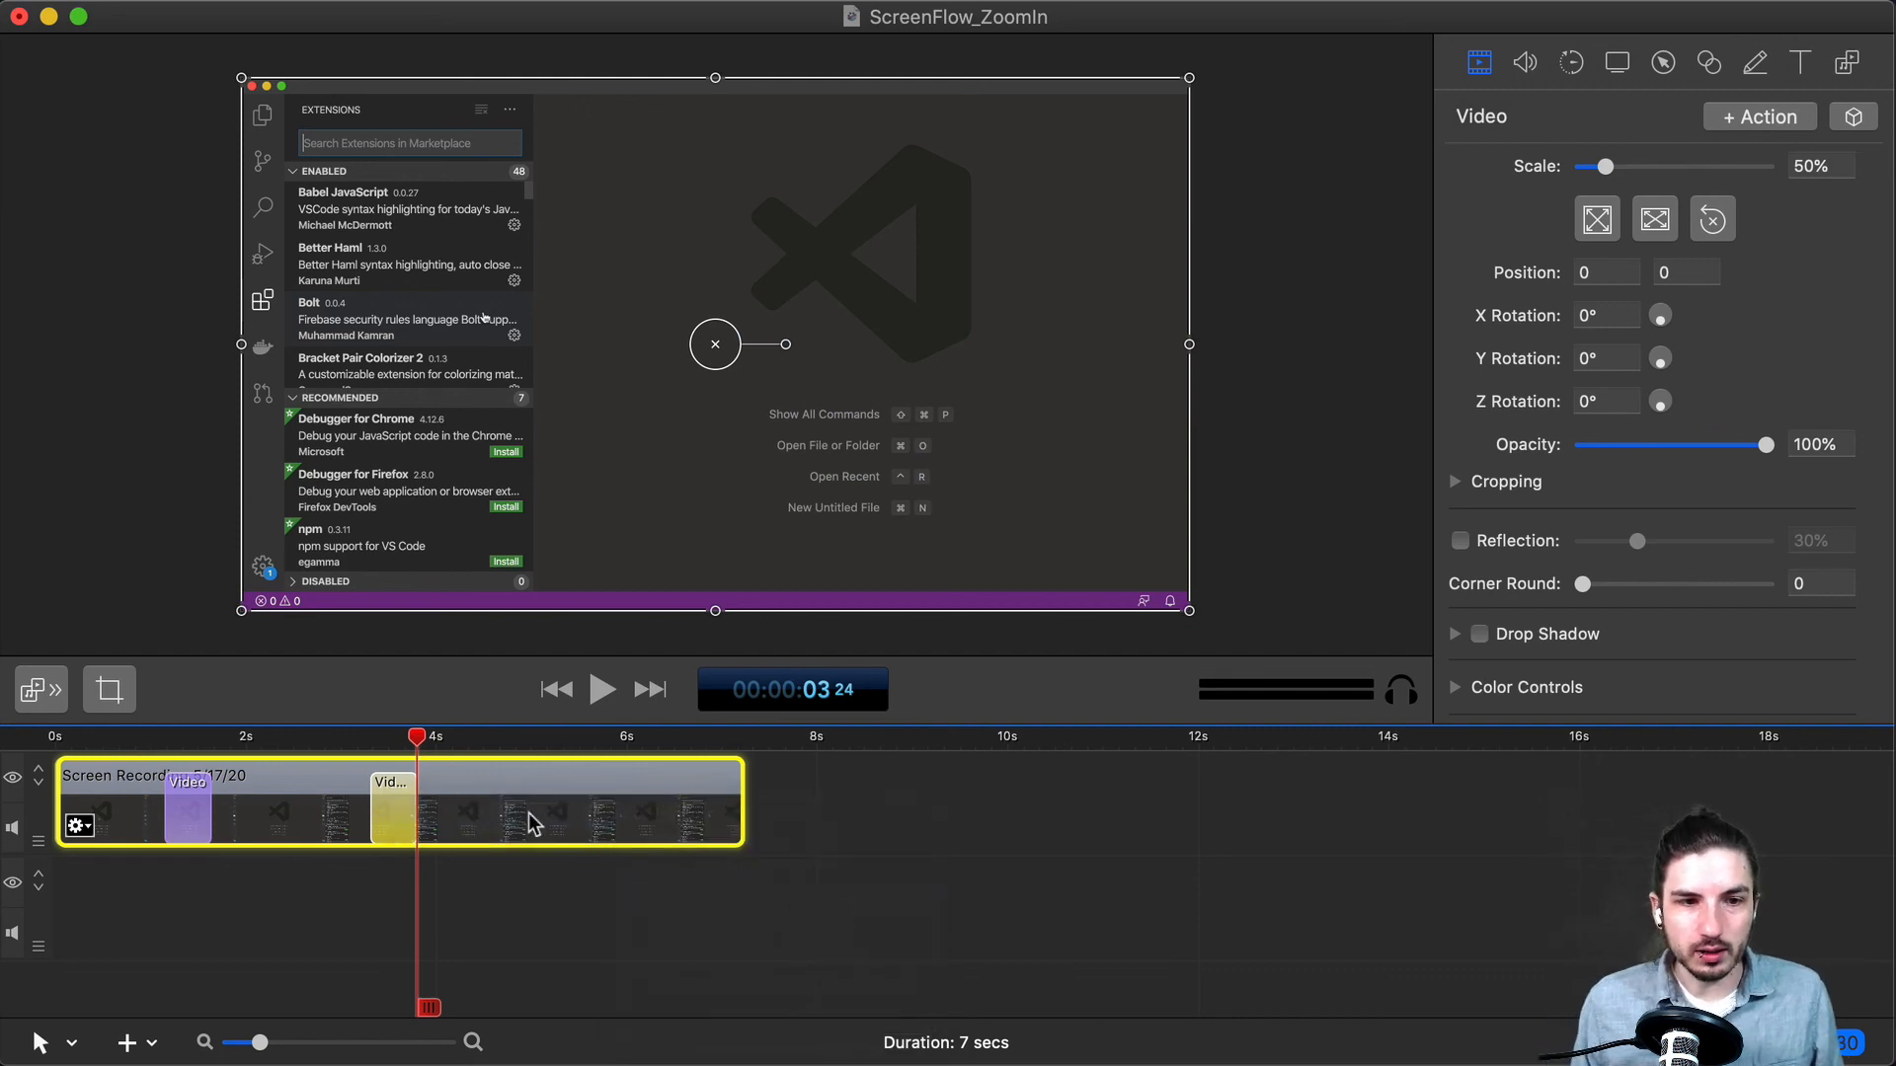
Play the timeline from the start to preview both the zoom-in and the zoom-out.
left_click_drag(423, 742, 59, 743)
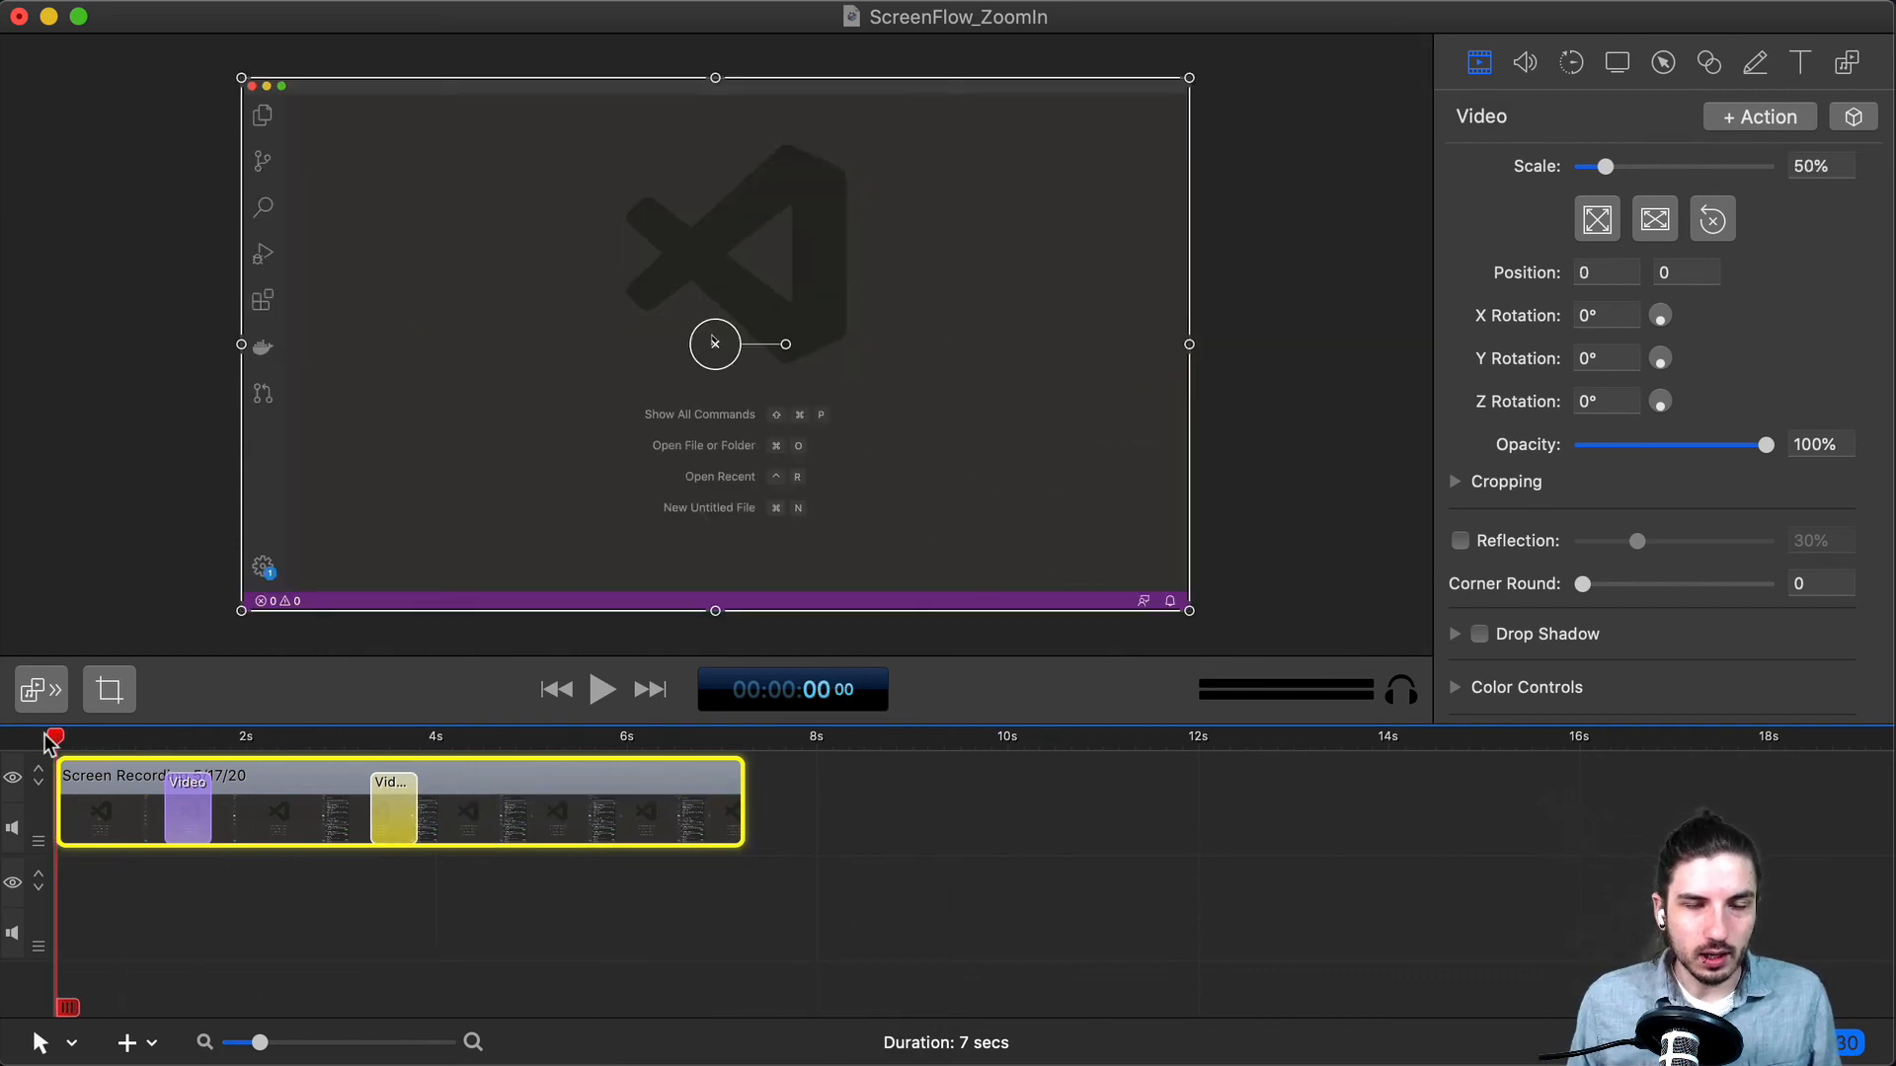
key("space")
left_click(1080, 863)
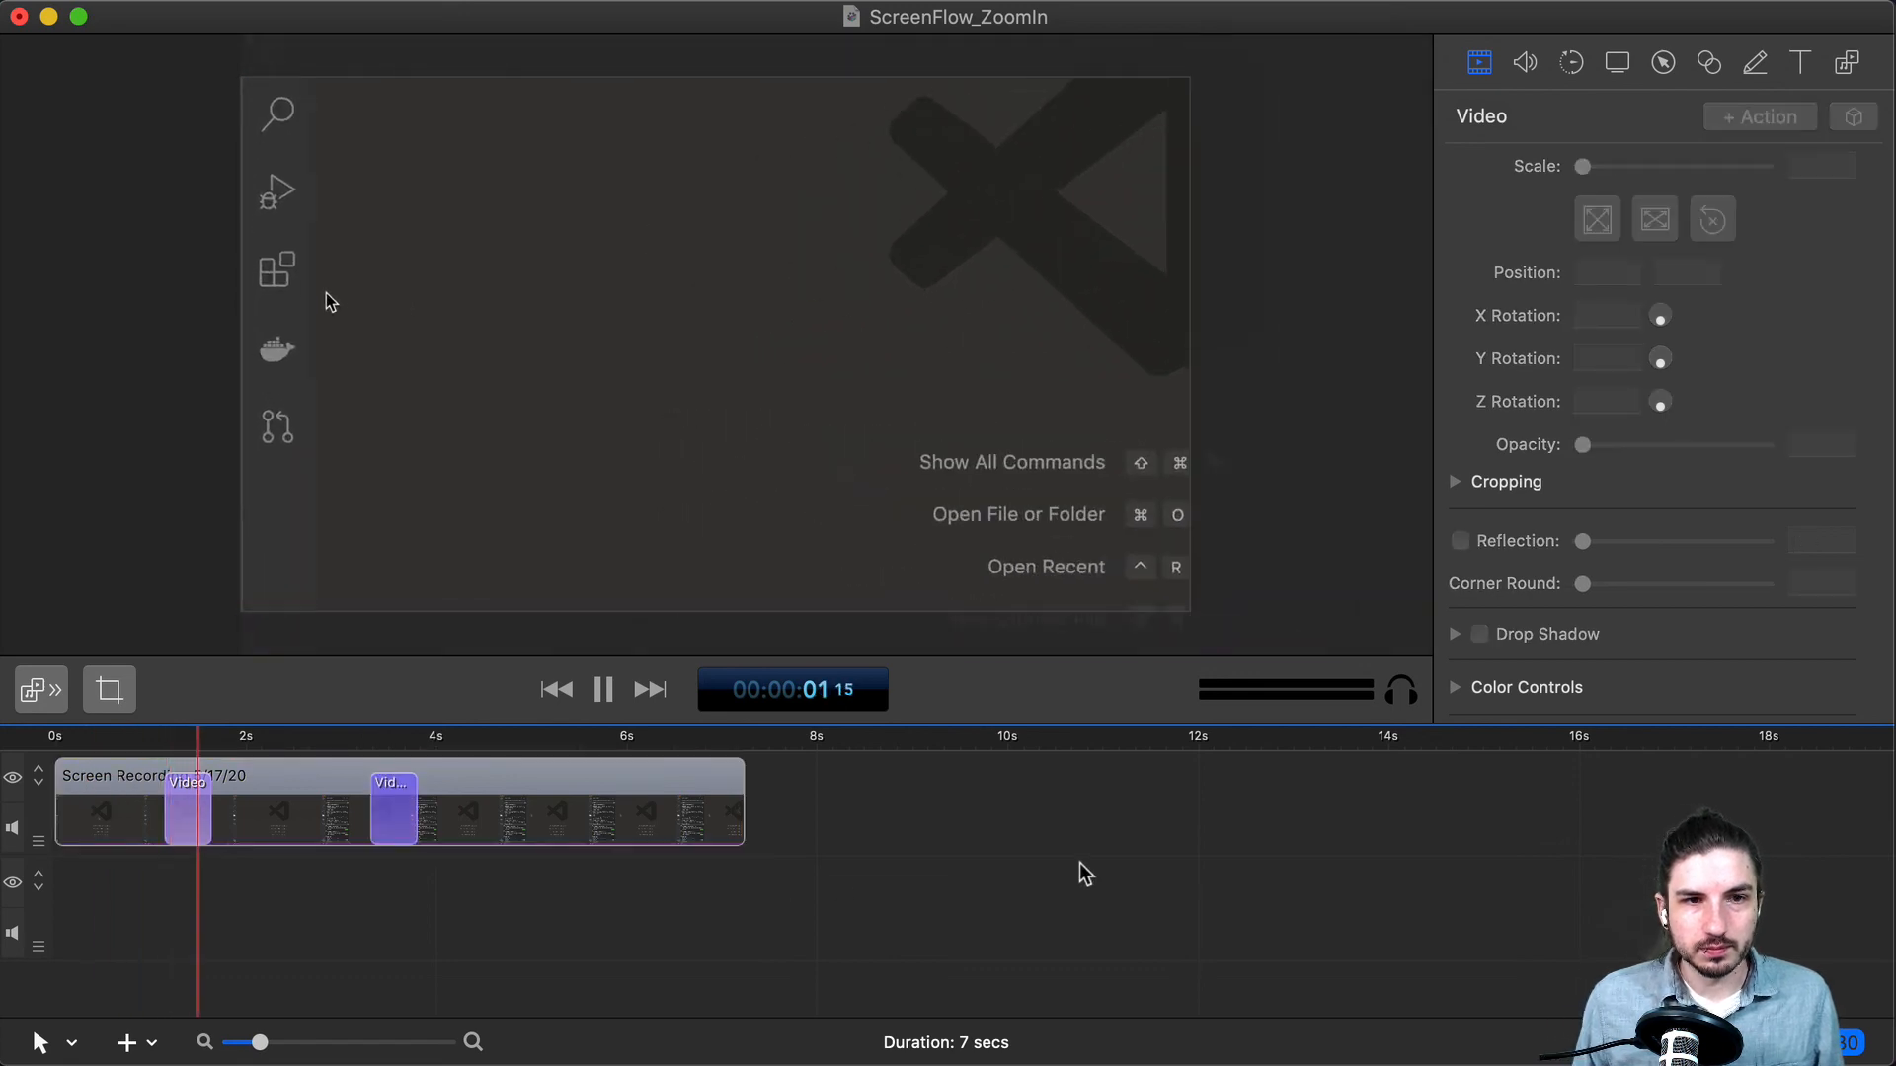